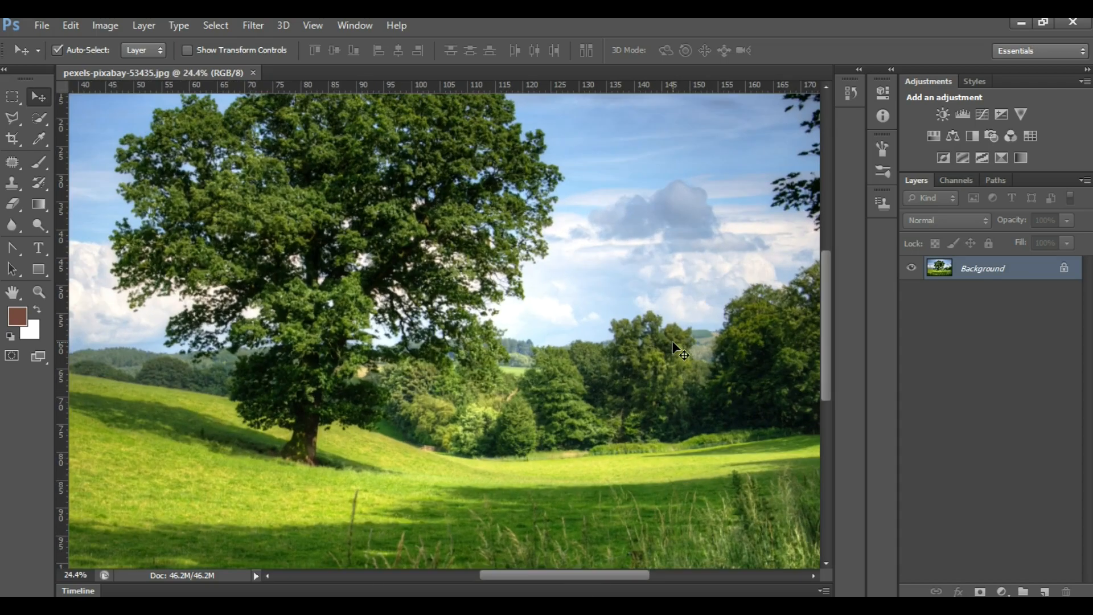
Convert the locked Background layer into a regular layer named Layer 0 in Normal mode at 100% opacity.
{"action": "scroll", "coordinate": [613, 346], "scroll_direction": "down", "scroll_amount": 2}
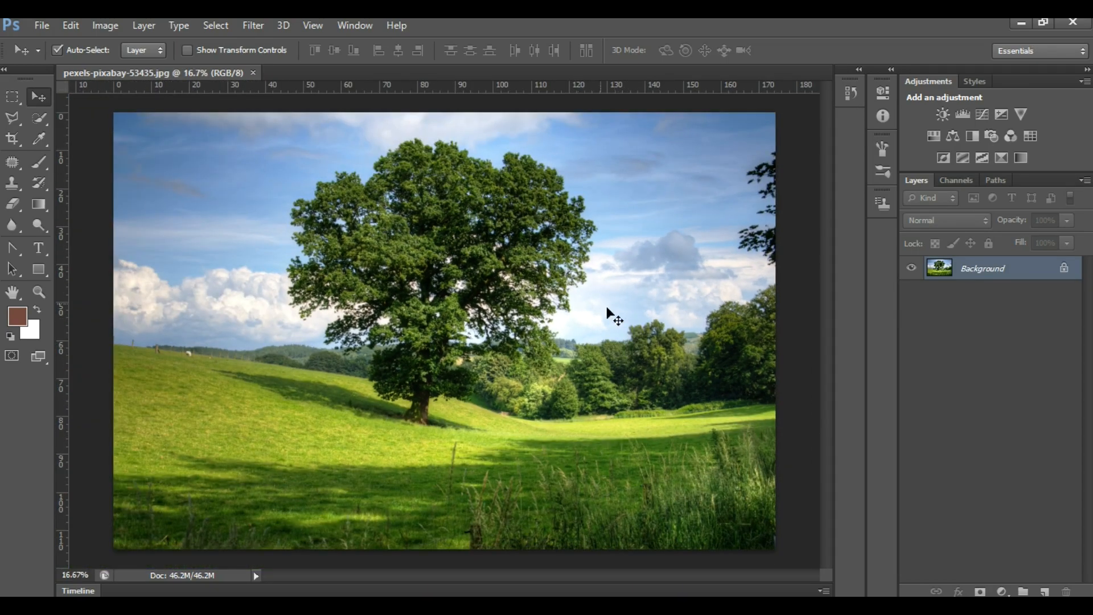
{"action": "scroll", "coordinate": [439, 273], "scroll_direction": "down", "scroll_amount": 1}
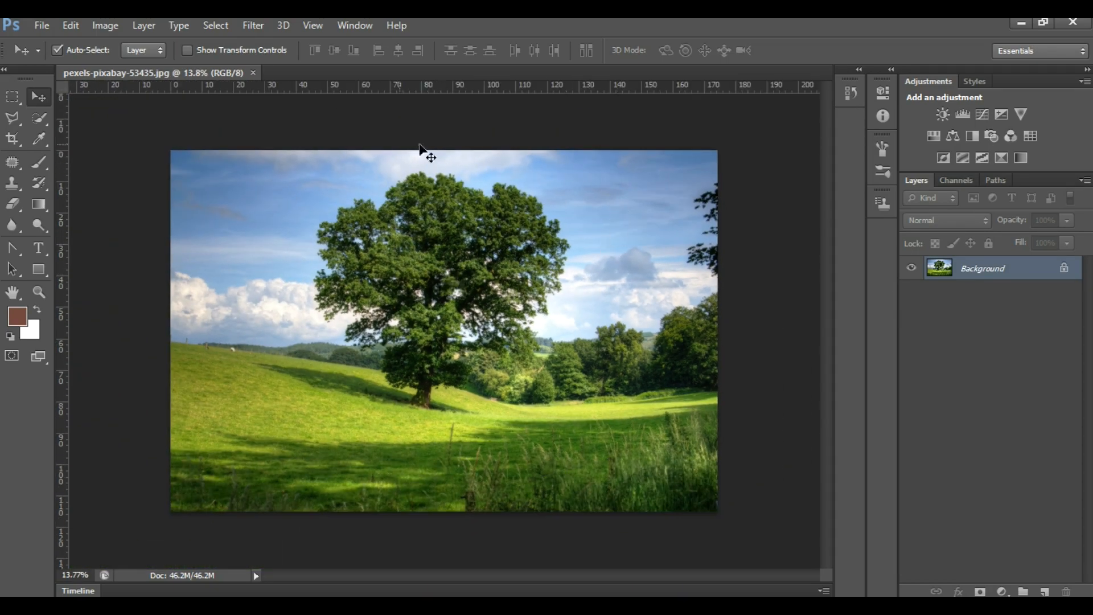
{"action": "scroll", "coordinate": [306, 190], "scroll_direction": "up", "scroll_amount": 1}
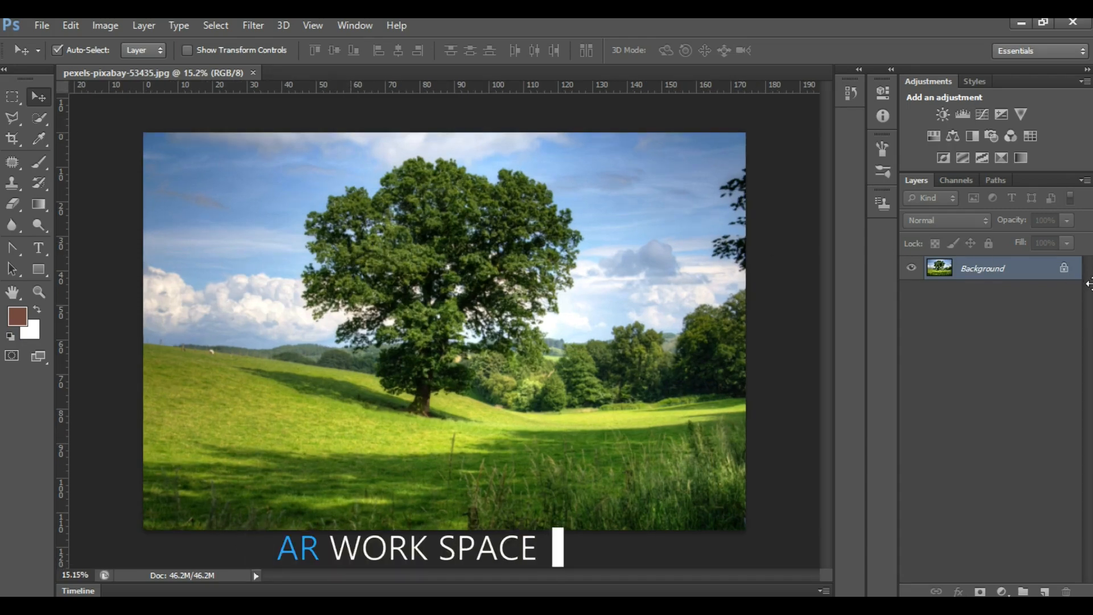
{"action": "double_click", "coordinate": [1061, 273]}
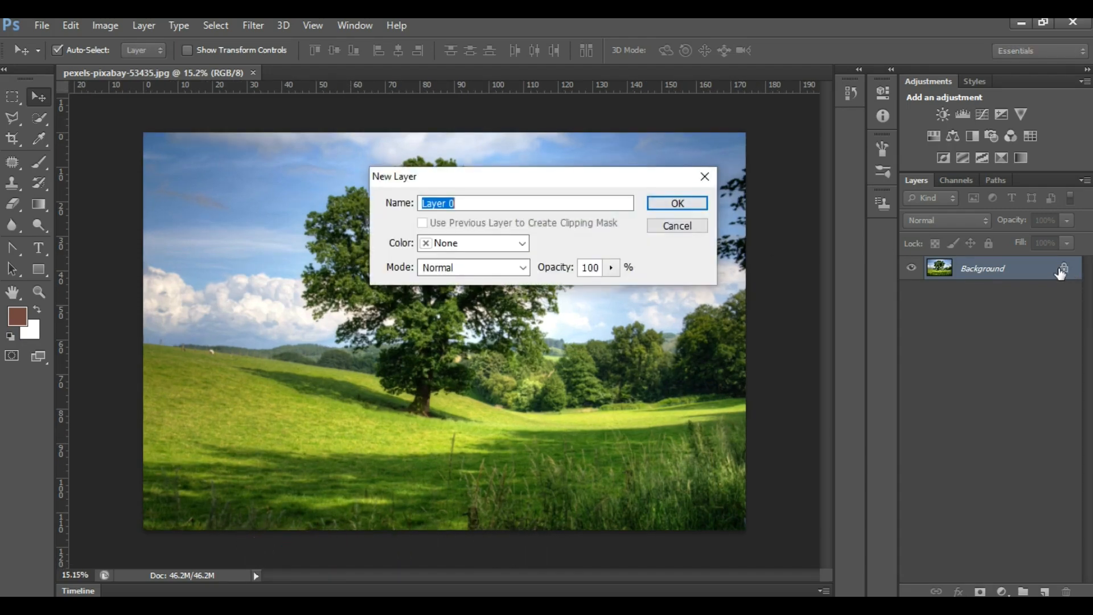
{"action": "left_click", "coordinate": [661, 200]}
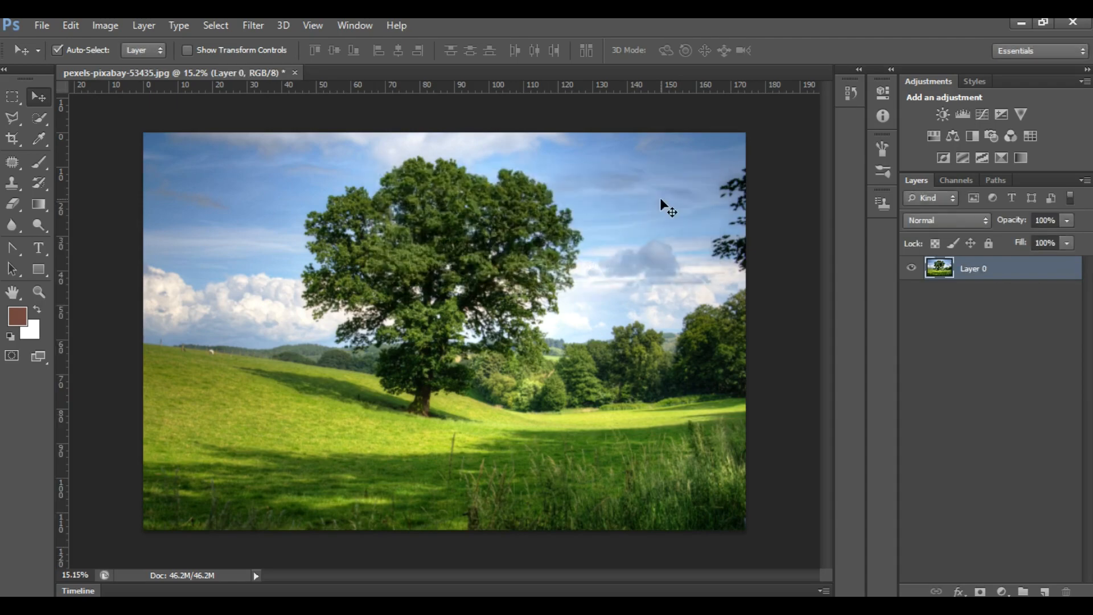
{"action": "key", "text": "ctrl+minus"}
{"action": "key", "text": "ctrl+plus"}
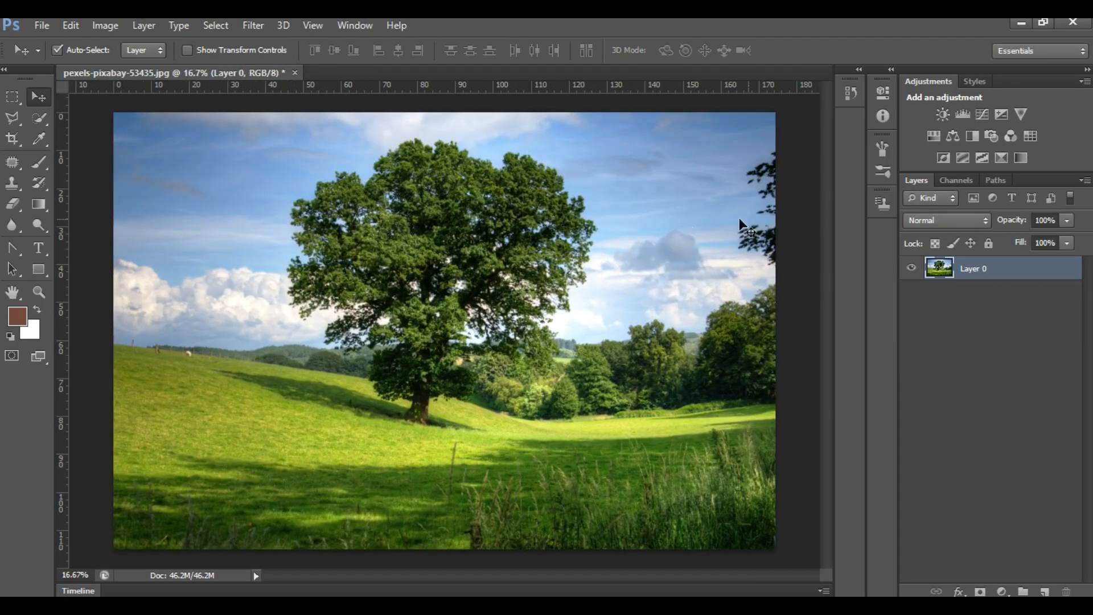
Compare the Red, Green and Blue channels of the landscape photo, and duplicate the Blue channel.
{"action": "left_click", "coordinate": [955, 181]}
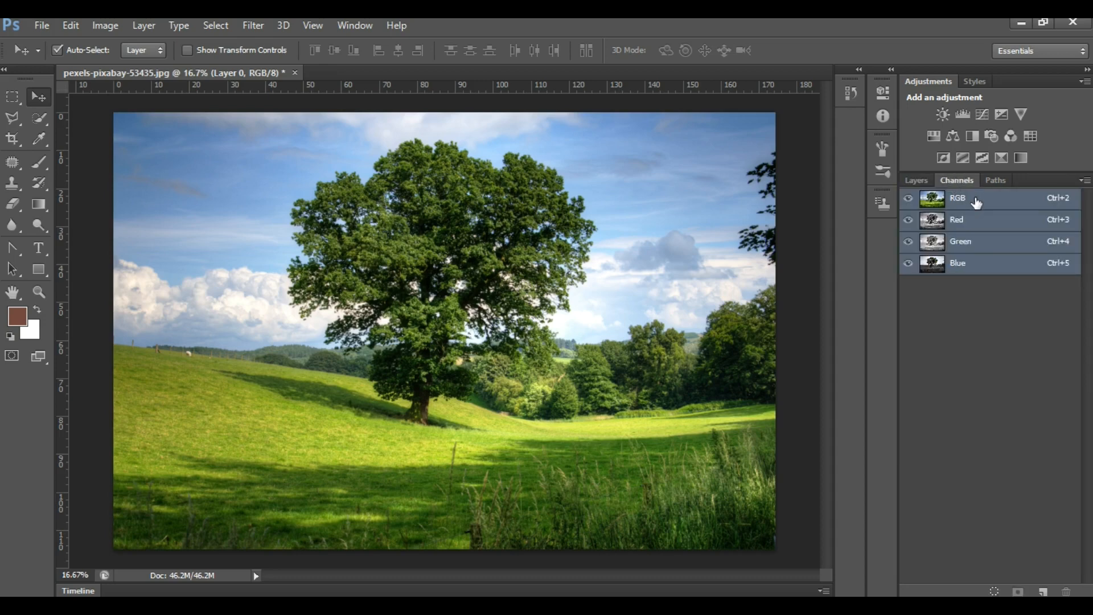
{"action": "left_click", "coordinate": [977, 219]}
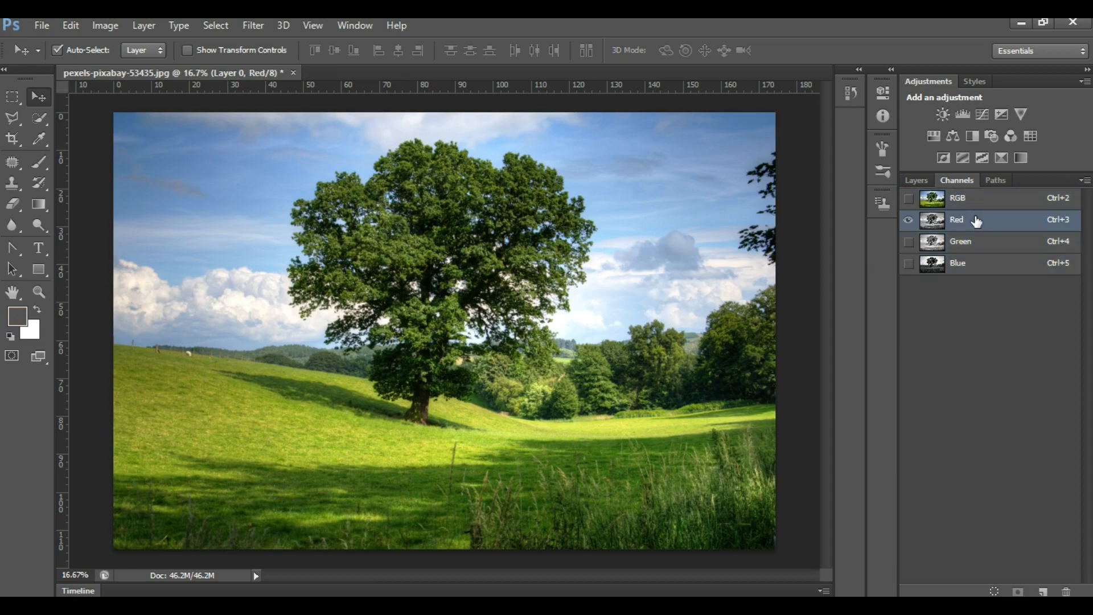
{"action": "left_click", "coordinate": [974, 244]}
{"action": "left_click", "coordinate": [969, 264]}
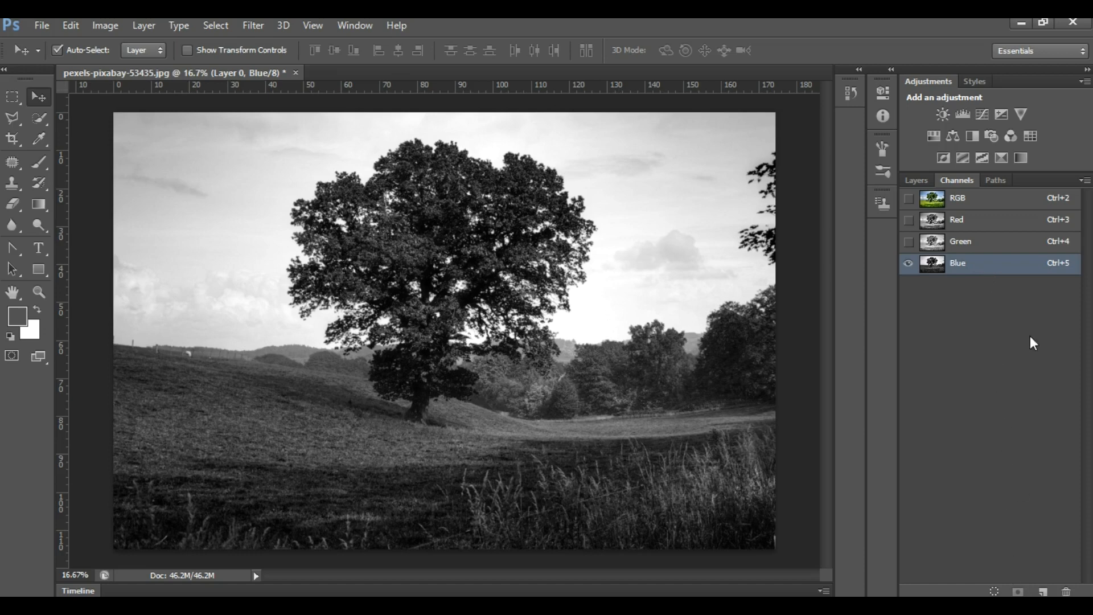
{"action": "left_click_drag", "start_coordinate": [991, 268], "coordinate": [1043, 591]}
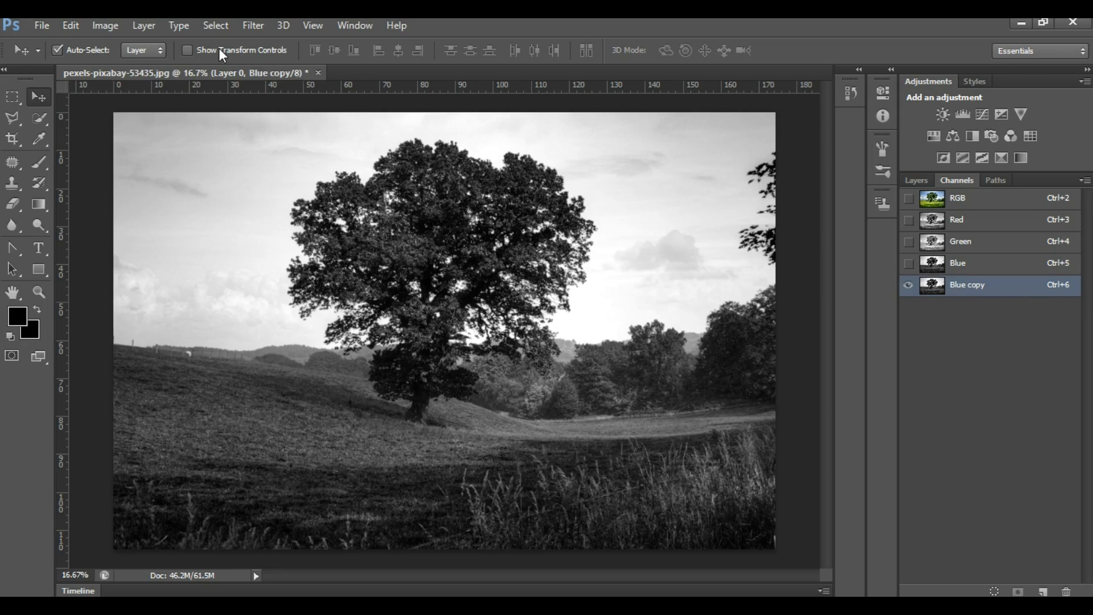
Adjust the Levels of the Blue copy channel with input black point 110, midtone 1.94 and white point 162.
{"action": "left_click", "coordinate": [104, 24]}
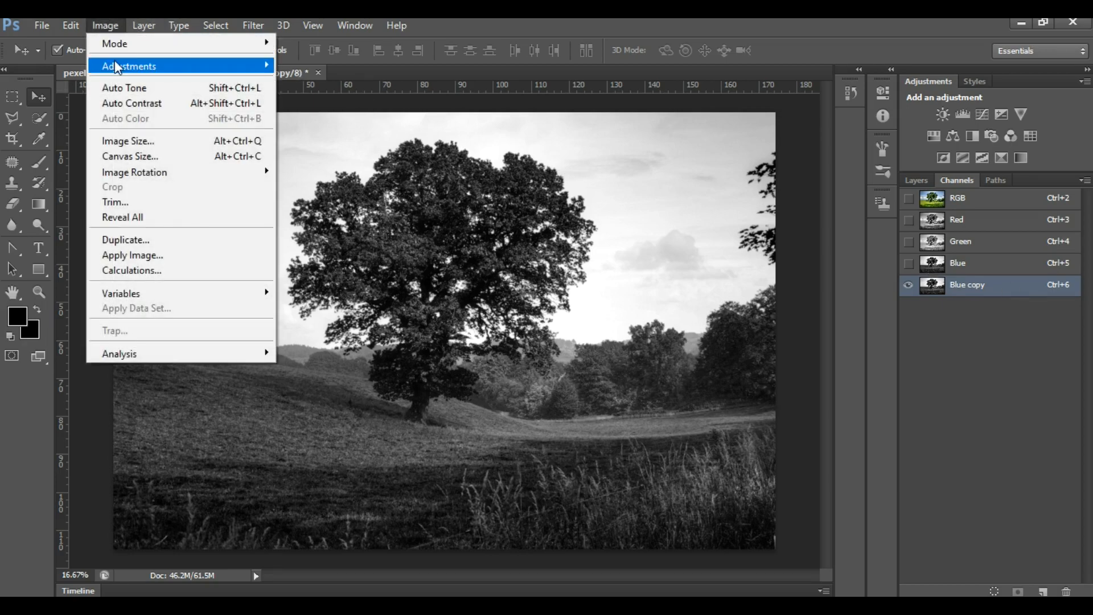
{"action": "mouse_move", "coordinate": [118, 68]}
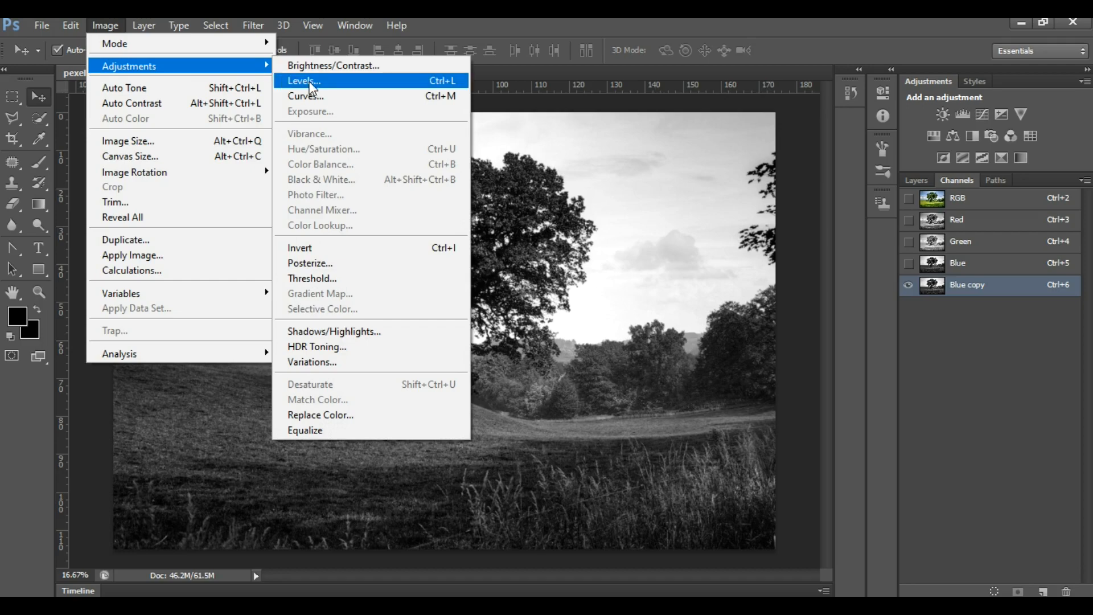
{"action": "left_click", "coordinate": [454, 81]}
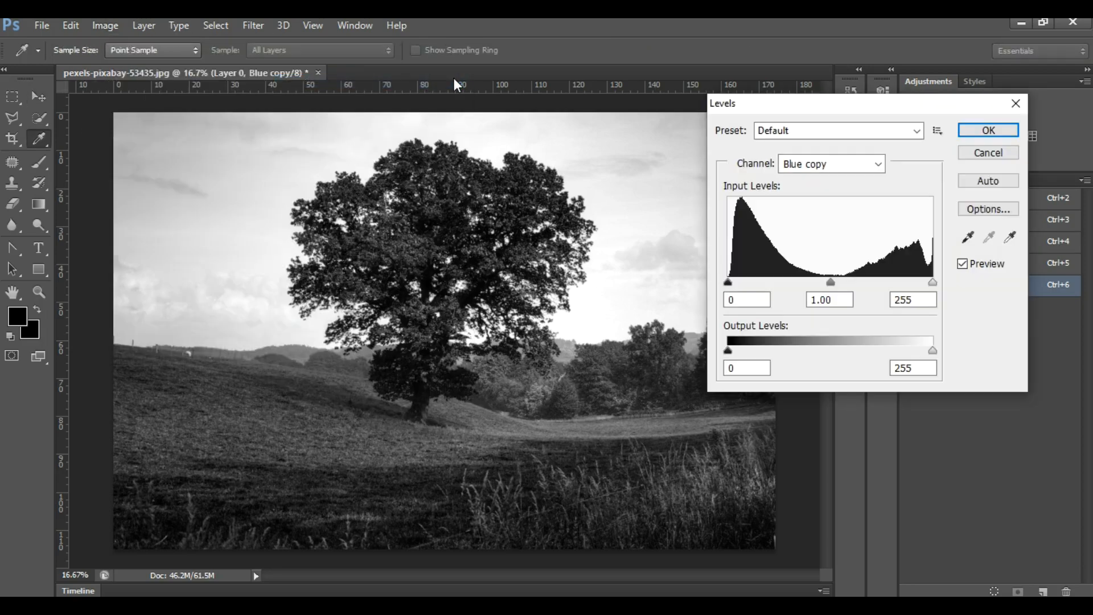
{"action": "left_click_drag", "start_coordinate": [800, 106], "coordinate": [751, 96]}
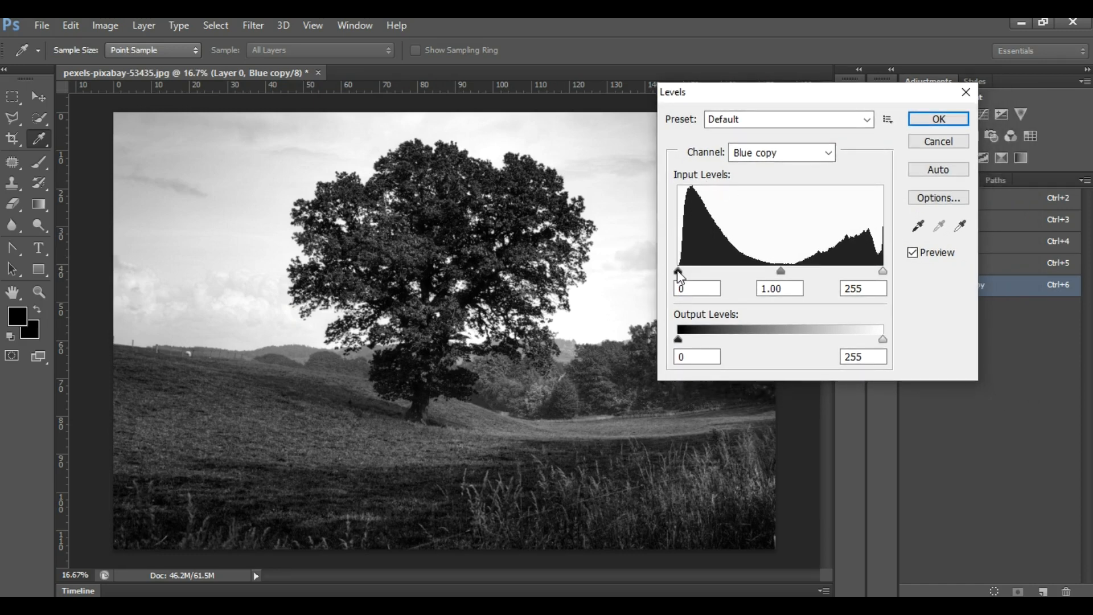
{"action": "left_click_drag", "start_coordinate": [679, 273], "coordinate": [766, 276]}
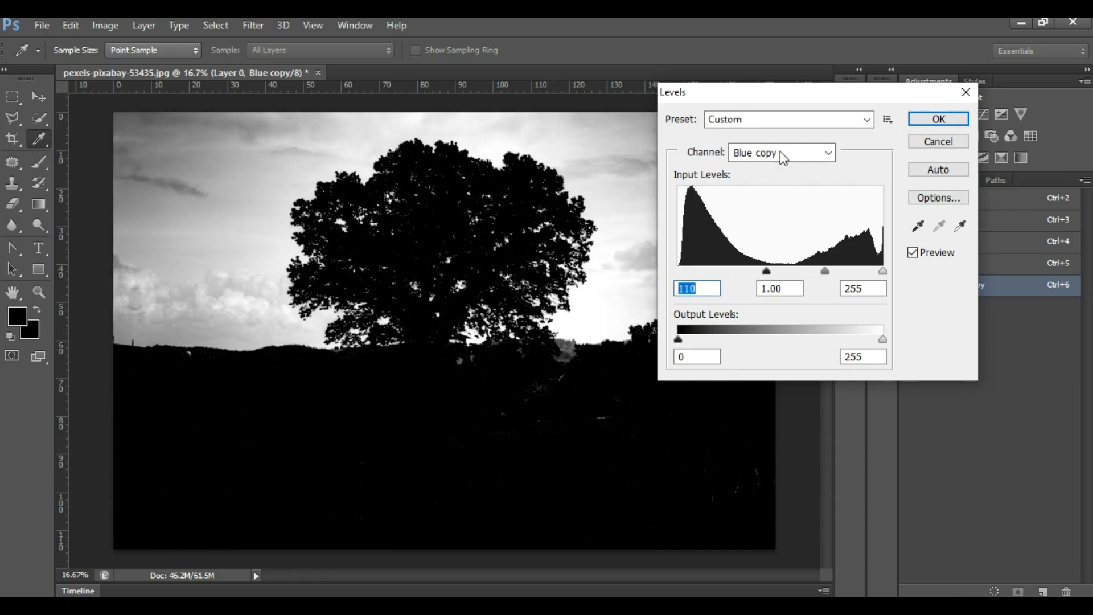
{"action": "left_click_drag", "start_coordinate": [766, 96], "coordinate": [837, 130]}
{"action": "left_click_drag", "start_coordinate": [953, 306], "coordinate": [902, 308]}
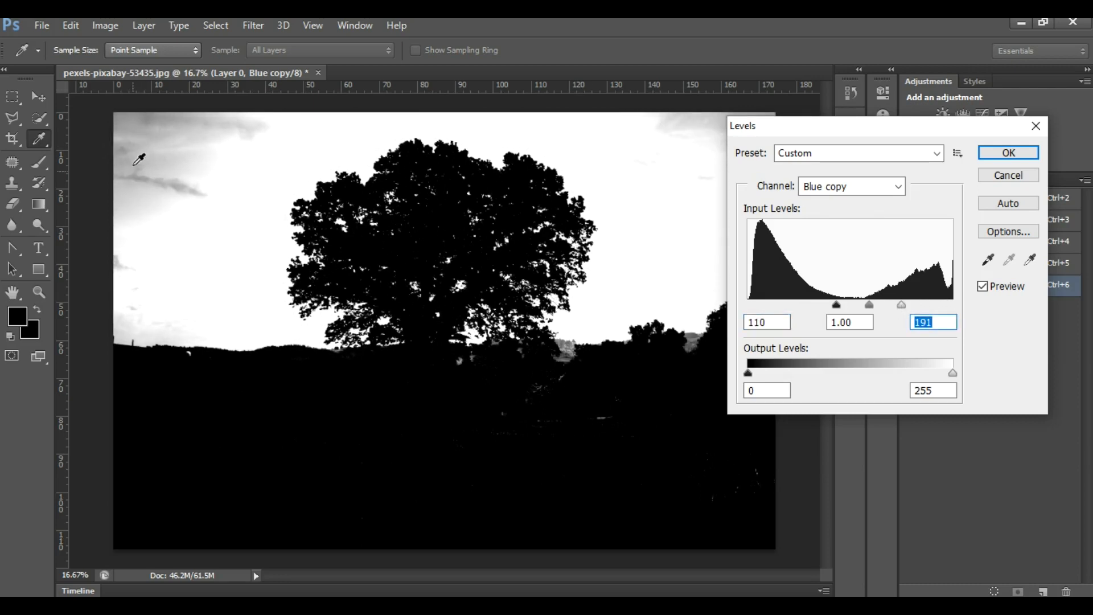
{"action": "left_click_drag", "start_coordinate": [903, 306], "coordinate": [882, 312]}
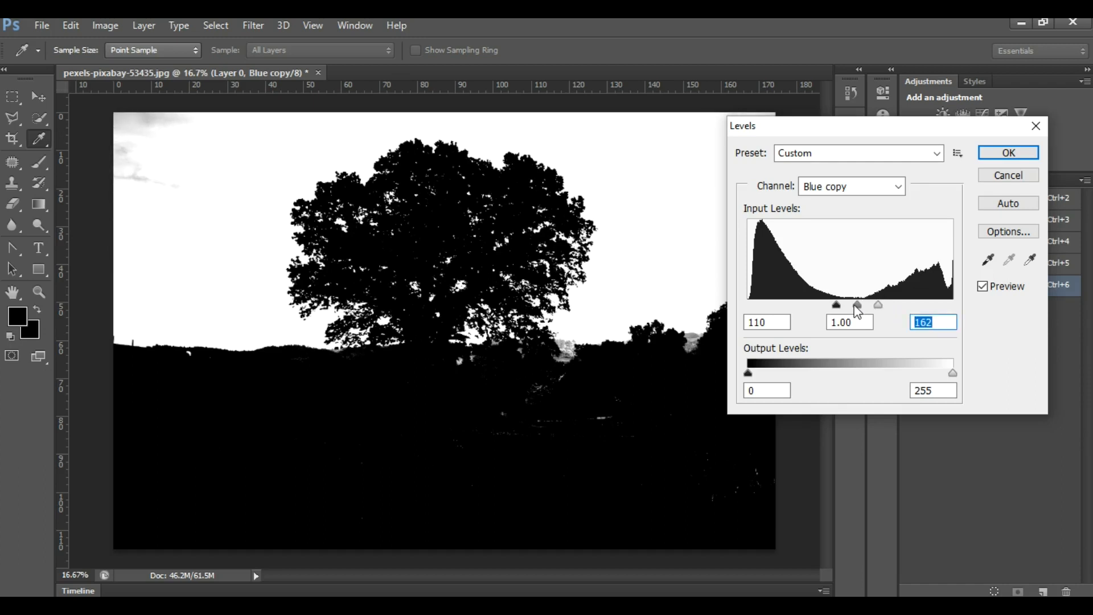
{"action": "left_click_drag", "start_coordinate": [858, 307], "coordinate": [849, 308]}
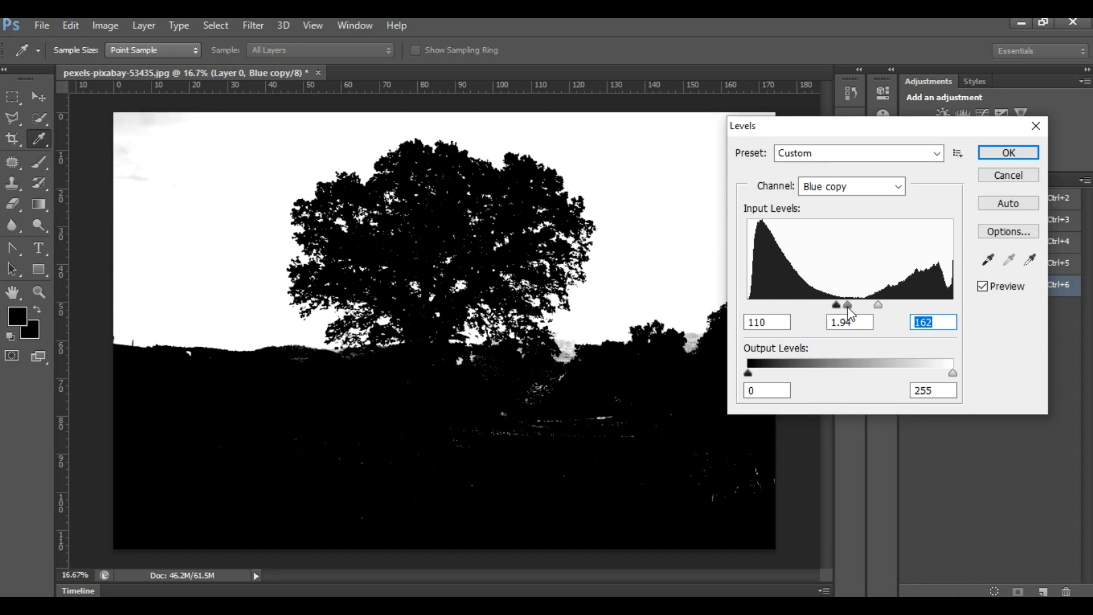
Tighten the Levels input black point to 139 and white point to 146, and apply the adjustment to the Blue copy channel.
{"action": "left_click_drag", "start_coordinate": [879, 130], "coordinate": [978, 152]}
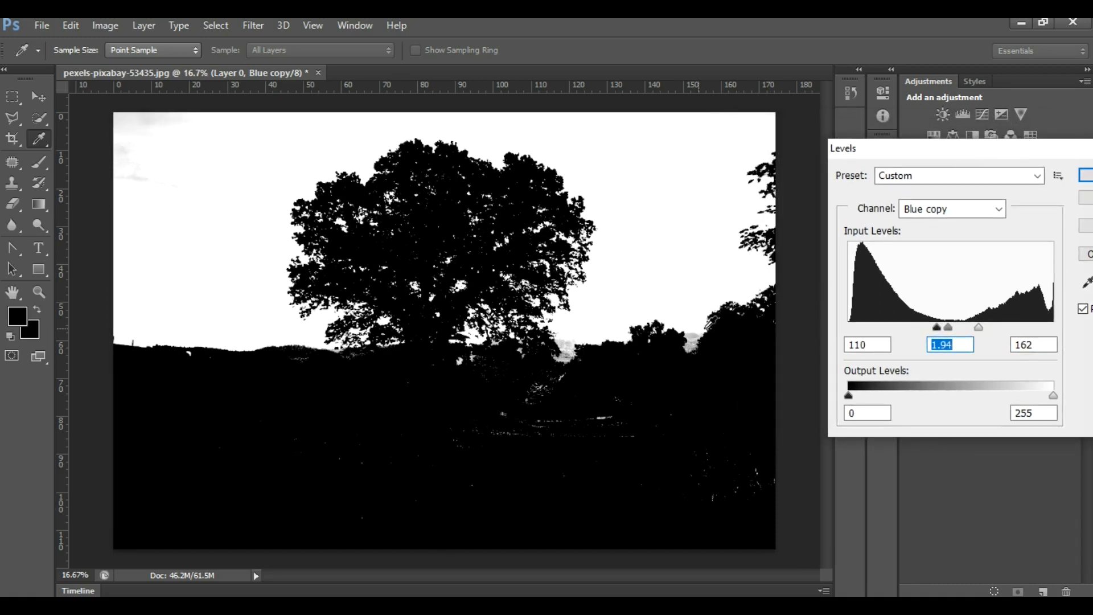
{"action": "left_click_drag", "start_coordinate": [894, 151], "coordinate": [833, 149]}
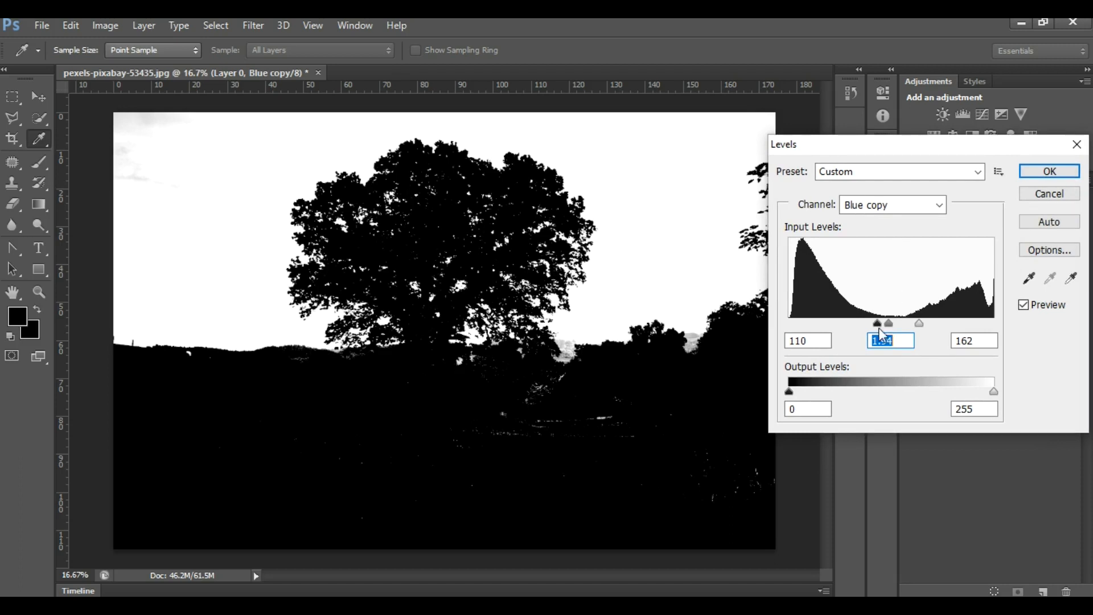
{"action": "left_click_drag", "start_coordinate": [877, 323], "coordinate": [905, 324]}
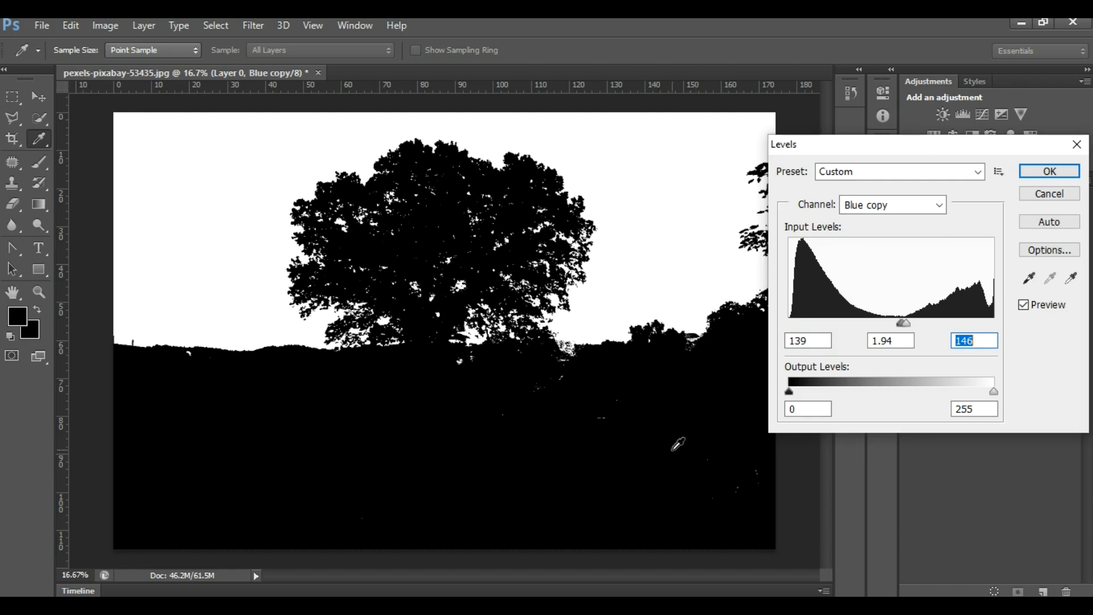
{"action": "left_click_drag", "start_coordinate": [927, 149], "coordinate": [805, 136]}
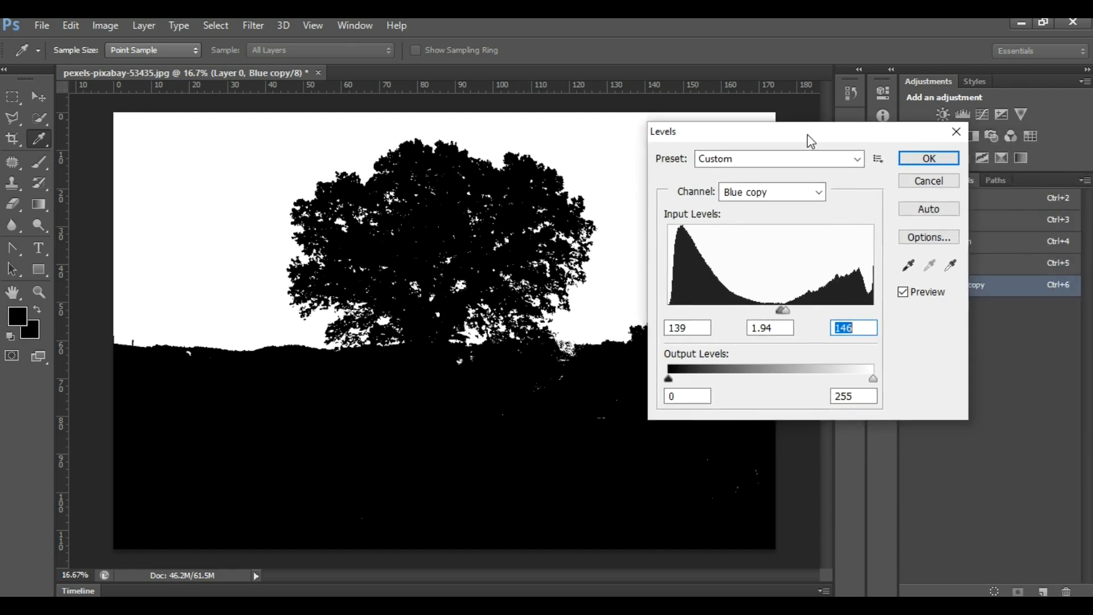
{"action": "left_click", "coordinate": [928, 159]}
{"action": "key", "text": "v"}
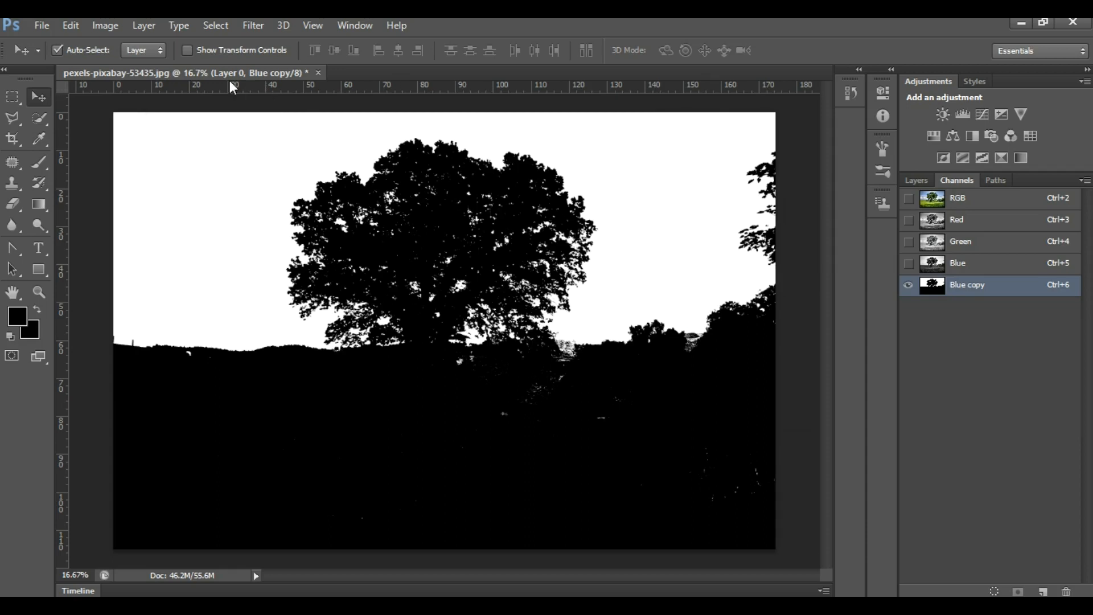
Paint black (000000) over the white specks in the ground area with a soft round 500 px brush at 0% hardness.
{"action": "left_click", "coordinate": [39, 164]}
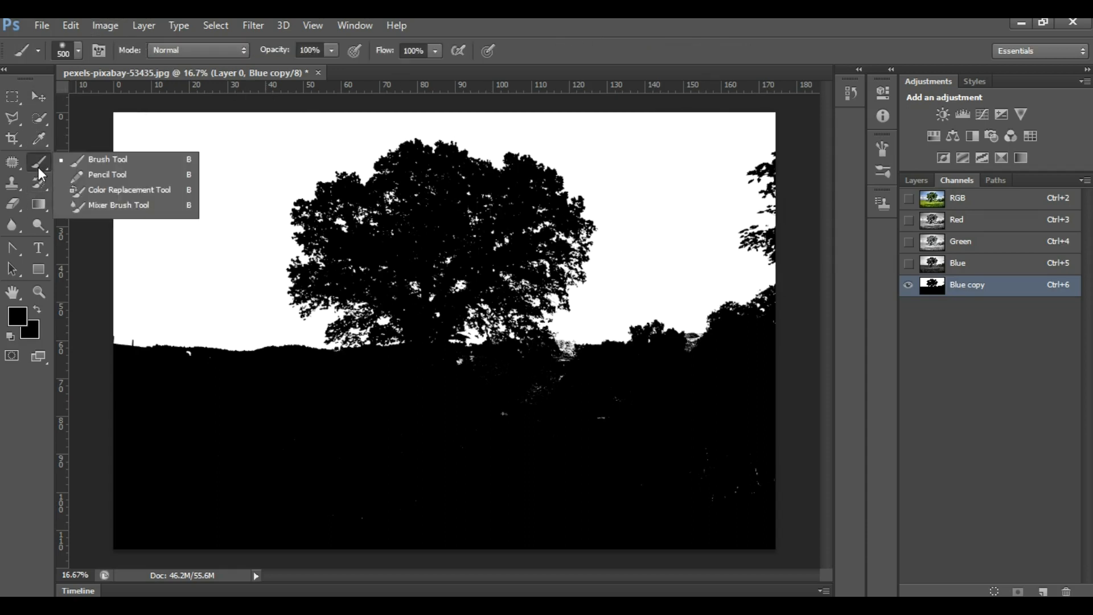
{"action": "left_click", "coordinate": [115, 162]}
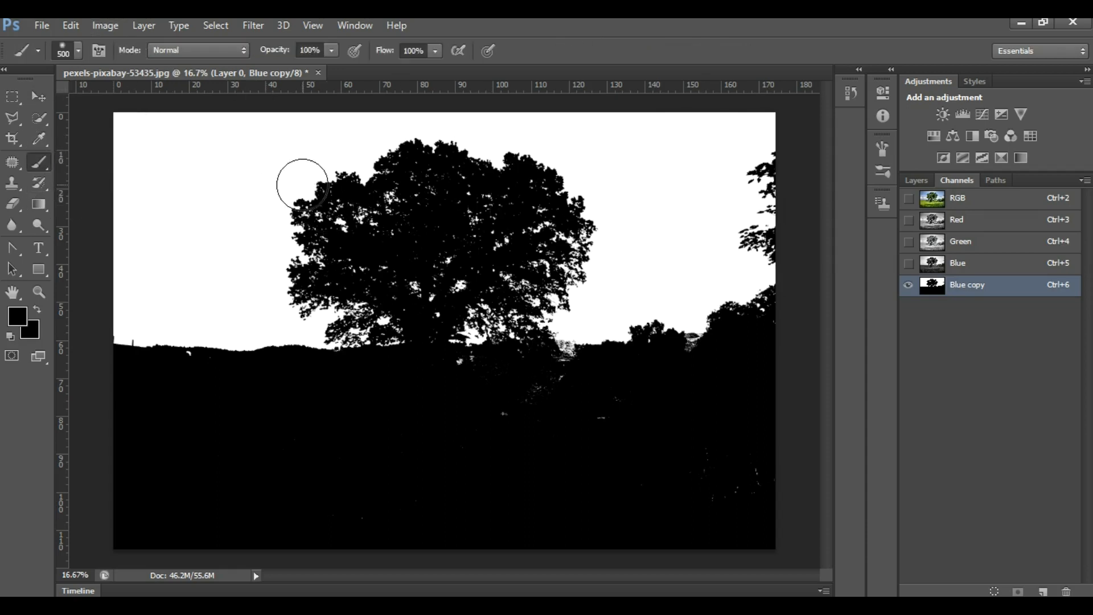
{"action": "left_click", "coordinate": [16, 319]}
{"action": "mouse_move", "coordinate": [723, 404]}
{"action": "left_mouse_down"}
{"action": "mouse_move", "coordinate": [660, 414]}
{"action": "mouse_move", "coordinate": [659, 428]}
{"action": "left_mouse_up"}
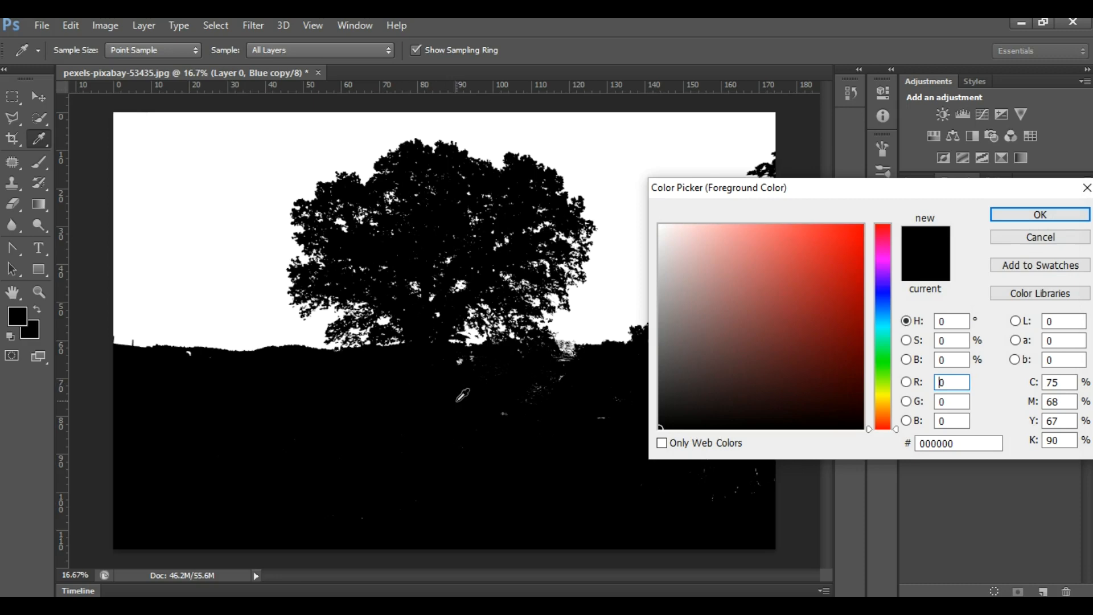
{"action": "left_click", "coordinate": [1011, 216]}
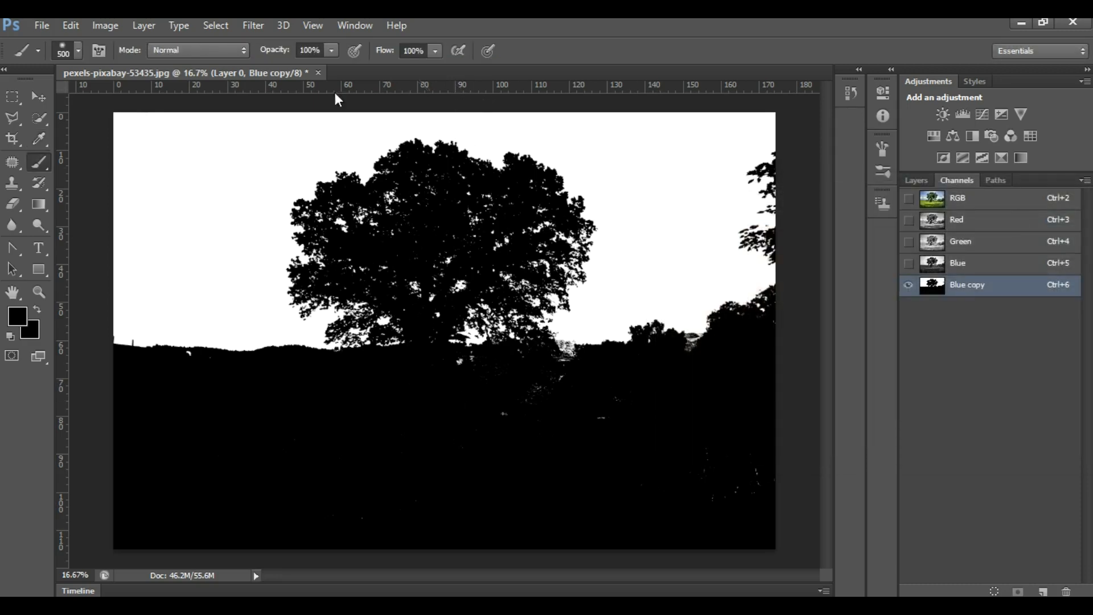
{"action": "left_click", "coordinate": [75, 51]}
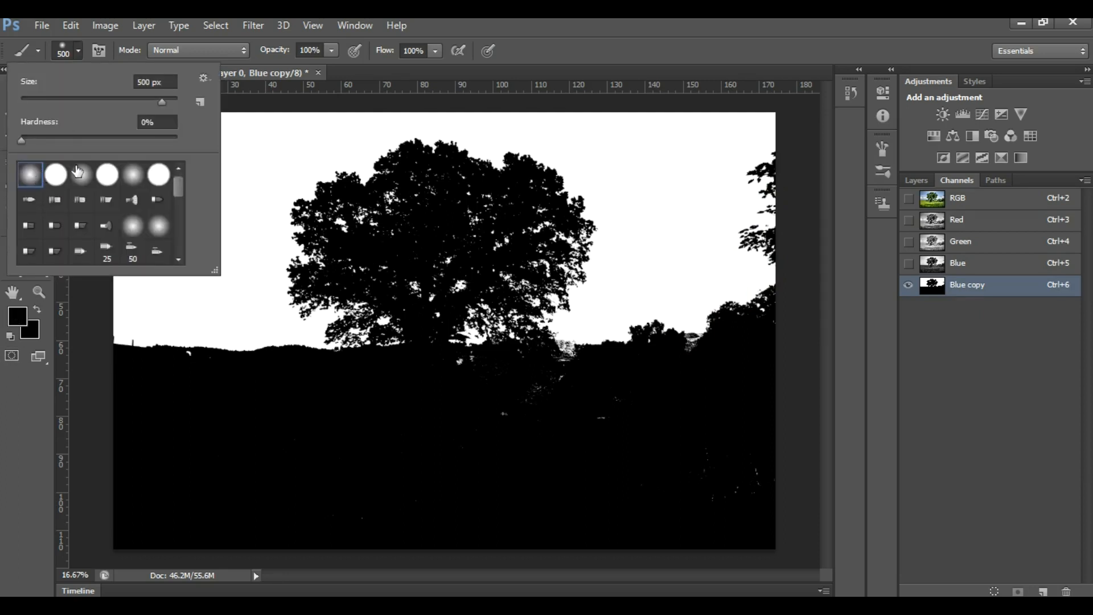
{"action": "left_click", "coordinate": [550, 64]}
{"action": "mouse_move", "coordinate": [508, 424]}
{"action": "left_mouse_down"}
{"action": "mouse_move", "coordinate": [592, 399]}
{"action": "mouse_move", "coordinate": [574, 394]}
{"action": "mouse_move", "coordinate": [608, 417]}
{"action": "mouse_move", "coordinate": [597, 440]}
{"action": "mouse_move", "coordinate": [732, 467]}
{"action": "mouse_move", "coordinate": [687, 480]}
{"action": "mouse_move", "coordinate": [716, 490]}
{"action": "mouse_move", "coordinate": [759, 476]}
{"action": "mouse_move", "coordinate": [522, 468]}
{"action": "mouse_move", "coordinate": [312, 537]}
{"action": "mouse_move", "coordinate": [354, 481]}
{"action": "mouse_move", "coordinate": [339, 458]}
{"action": "mouse_move", "coordinate": [451, 422]}
{"action": "mouse_move", "coordinate": [467, 382]}
{"action": "mouse_move", "coordinate": [493, 380]}
{"action": "left_mouse_up"}
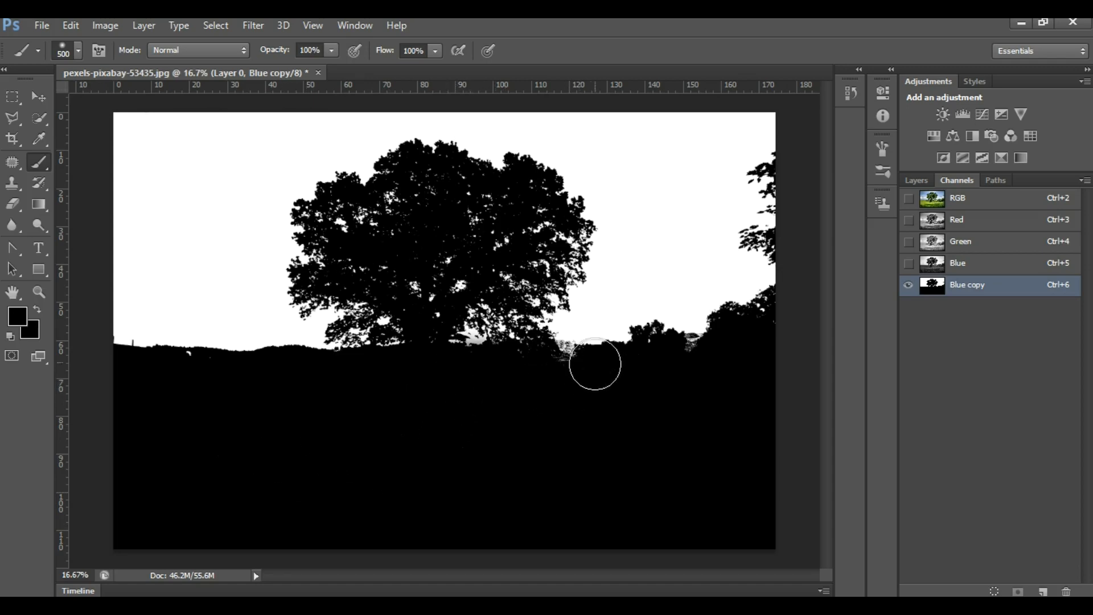
Reduce the brush to 150 px and paint black over the two speckled white patches along the horizon right of the large tree.
{"action": "scroll", "coordinate": [596, 361], "scroll_direction": "up", "scroll_amount": 4}
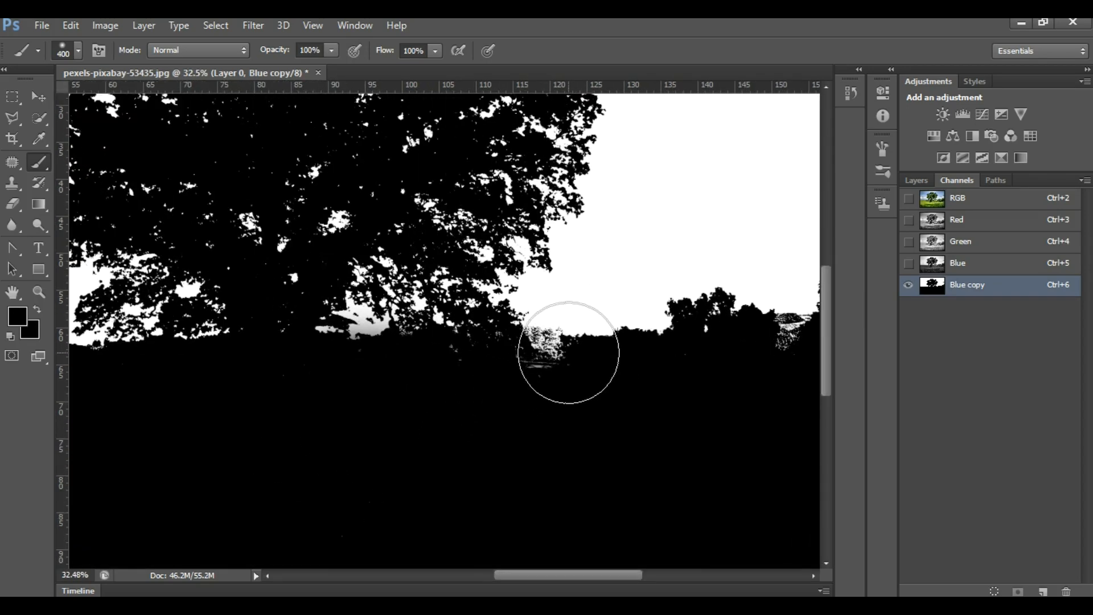
{"action": "key", "text": "bracketleft"}
{"action": "key", "text": "bracketleft"}
{"action": "key", "text": "bracketleft"}
{"action": "key", "text": "bracketleft"}
{"action": "key", "text": "bracketleft"}
{"action": "mouse_move", "coordinate": [546, 346]}
{"action": "left_mouse_down"}
{"action": "mouse_move", "coordinate": [572, 360]}
{"action": "mouse_move", "coordinate": [507, 363]}
{"action": "left_mouse_up"}
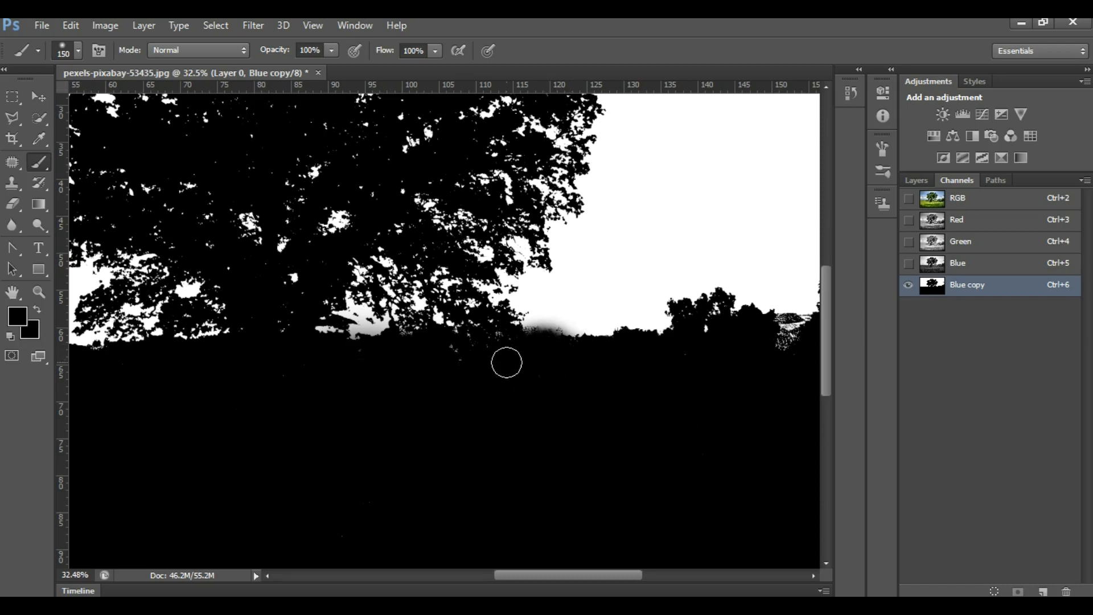
{"action": "scroll", "coordinate": [592, 370], "scroll_direction": "right", "scroll_amount": 3}
{"action": "mouse_move", "coordinate": [691, 353]}
{"action": "left_mouse_down"}
{"action": "mouse_move", "coordinate": [681, 339]}
{"action": "mouse_move", "coordinate": [720, 338]}
{"action": "left_mouse_up"}
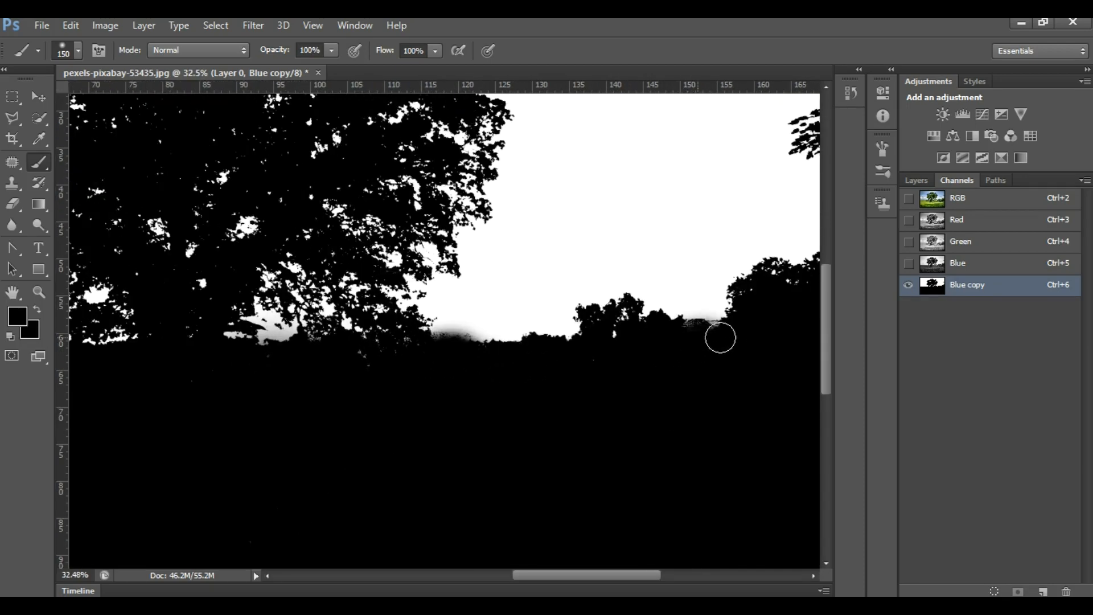
Set the foreground color to white (ffffff) for touching up the Blue copy mask.
{"action": "scroll", "coordinate": [613, 322], "scroll_direction": "down", "scroll_amount": 2}
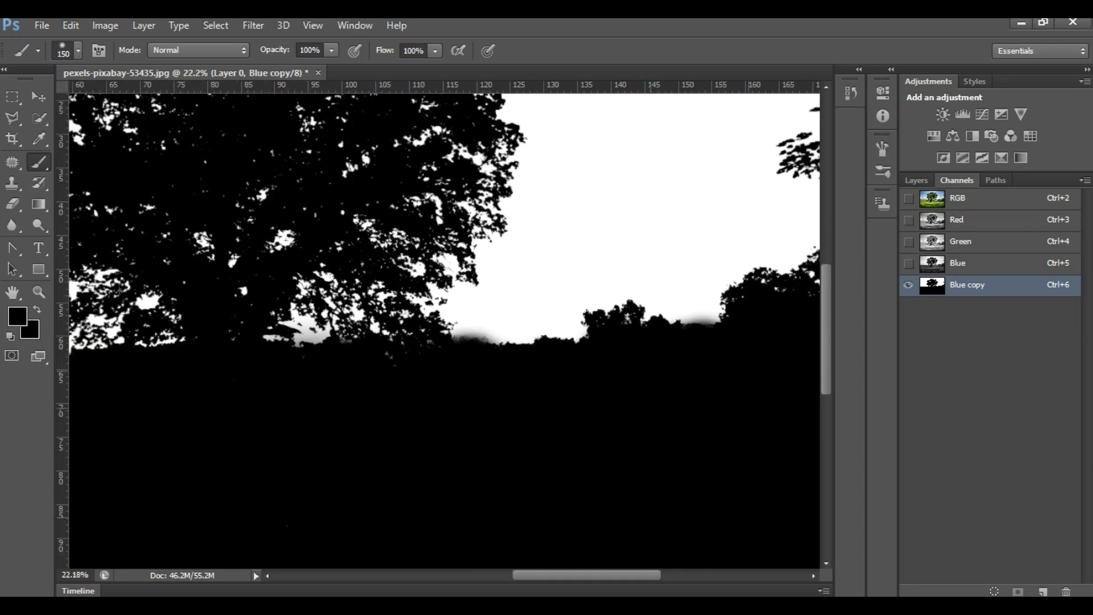
{"action": "scroll", "coordinate": [480, 363], "scroll_direction": "up", "scroll_amount": 2}
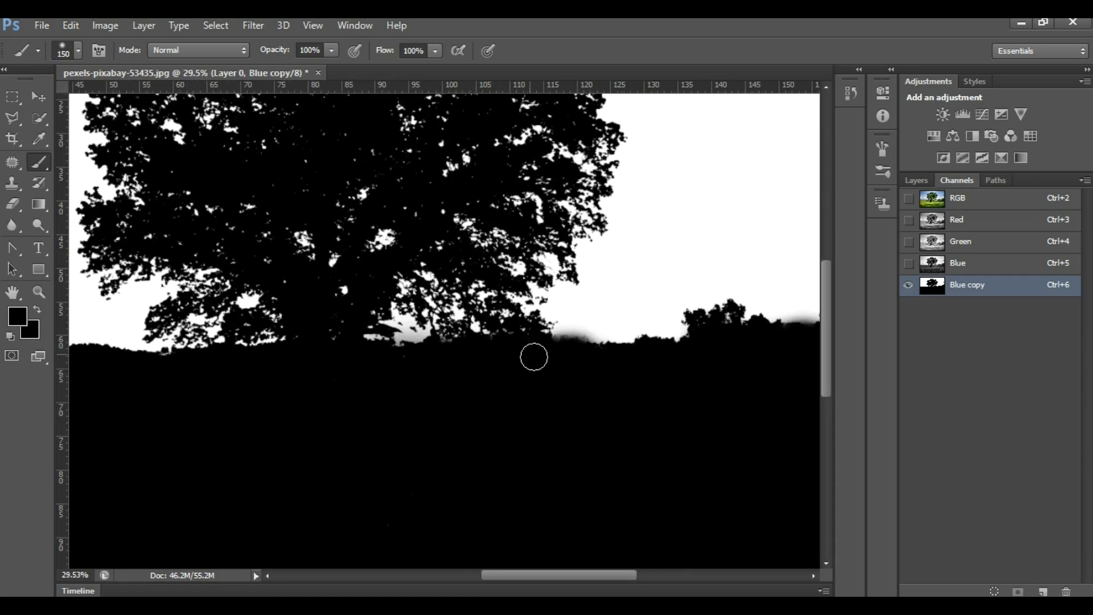
{"action": "scroll", "coordinate": [533, 357], "scroll_direction": "down", "scroll_amount": 4}
{"action": "scroll", "coordinate": [188, 350], "scroll_direction": "up", "scroll_amount": 3}
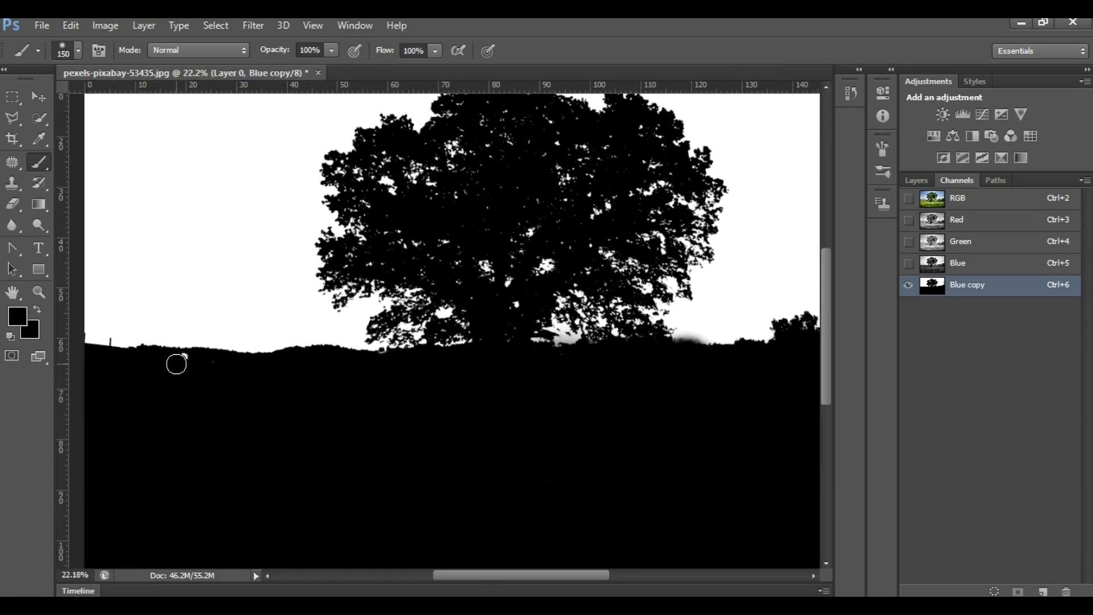
{"action": "scroll", "coordinate": [267, 369], "scroll_direction": "down", "scroll_amount": 2}
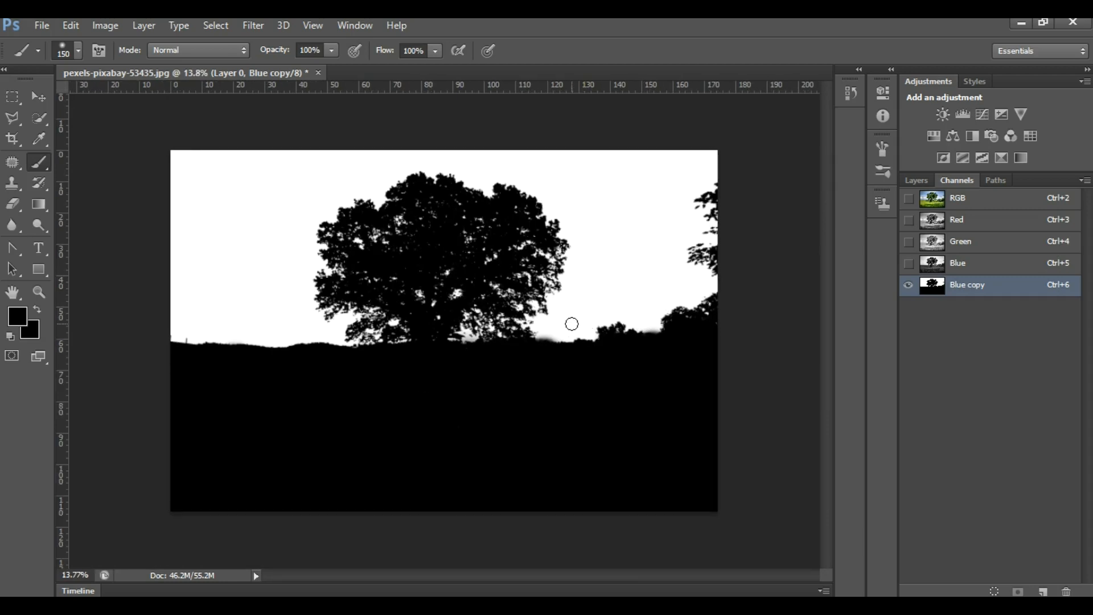
{"action": "scroll", "coordinate": [572, 324], "scroll_direction": "up", "scroll_amount": 1}
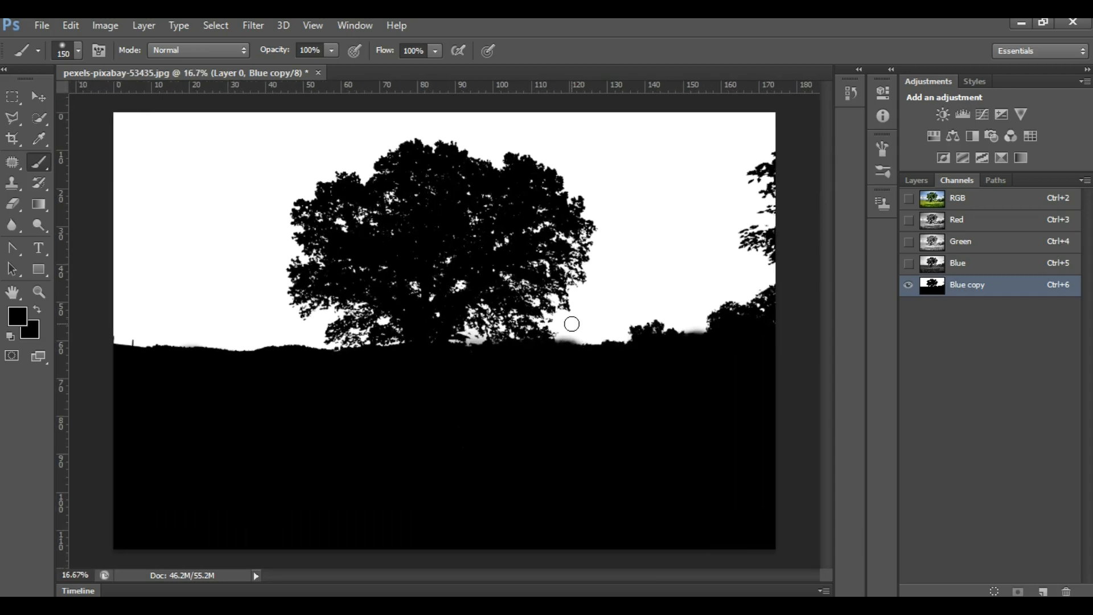
{"action": "left_click", "coordinate": [17, 320]}
{"action": "left_click", "coordinate": [660, 225]}
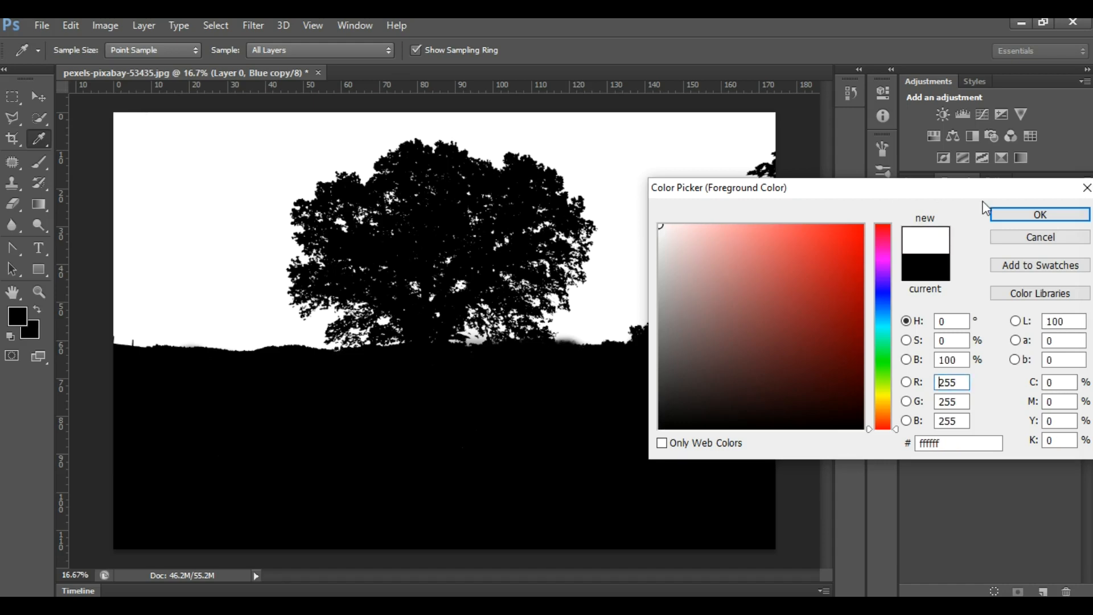
{"action": "left_click", "coordinate": [997, 215]}
{"action": "scroll", "coordinate": [568, 131], "scroll_direction": "up", "scroll_amount": 1}
{"action": "scroll", "coordinate": [596, 222], "scroll_direction": "down", "scroll_amount": 1}
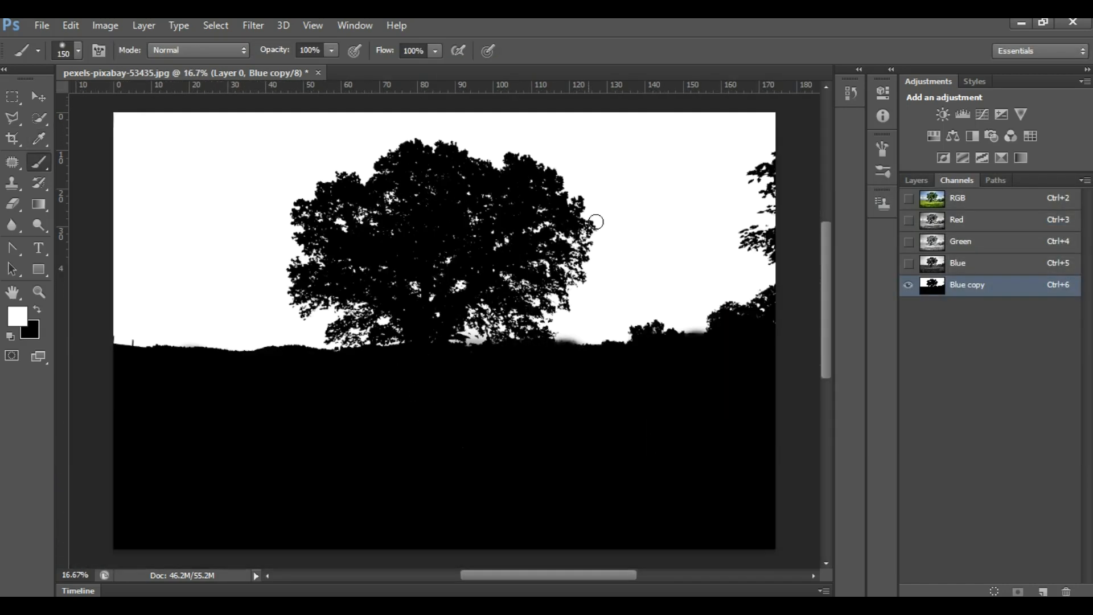
Load the Blue copy channel as a selection and return to the RGB composite channel.
{"action": "scroll", "coordinate": [734, 125], "scroll_direction": "up", "scroll_amount": 1}
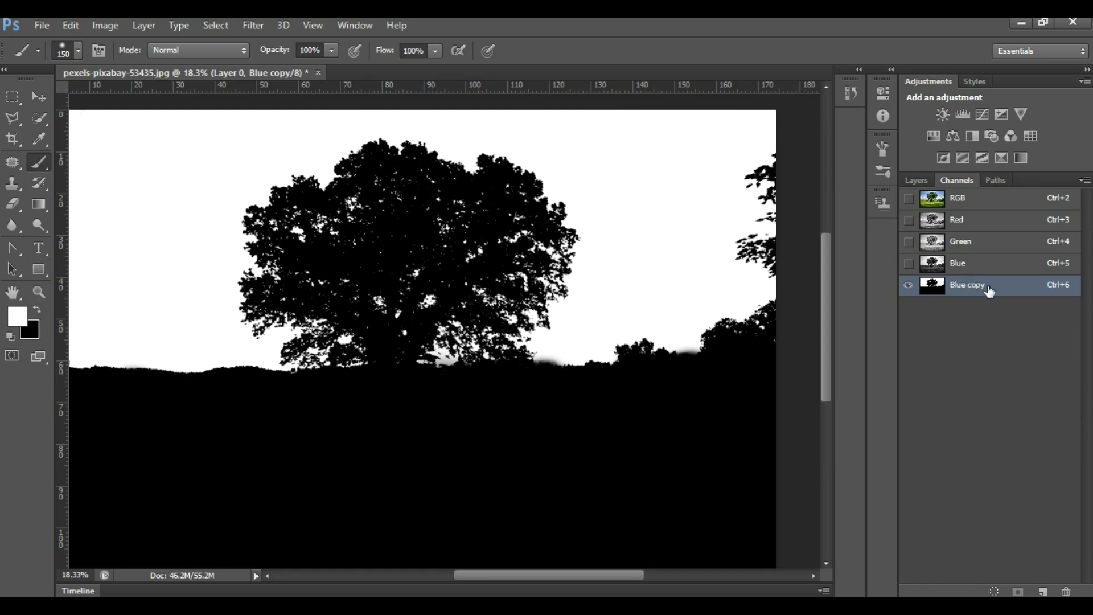
{"action": "scroll", "coordinate": [578, 343], "scroll_direction": "down", "scroll_amount": 2}
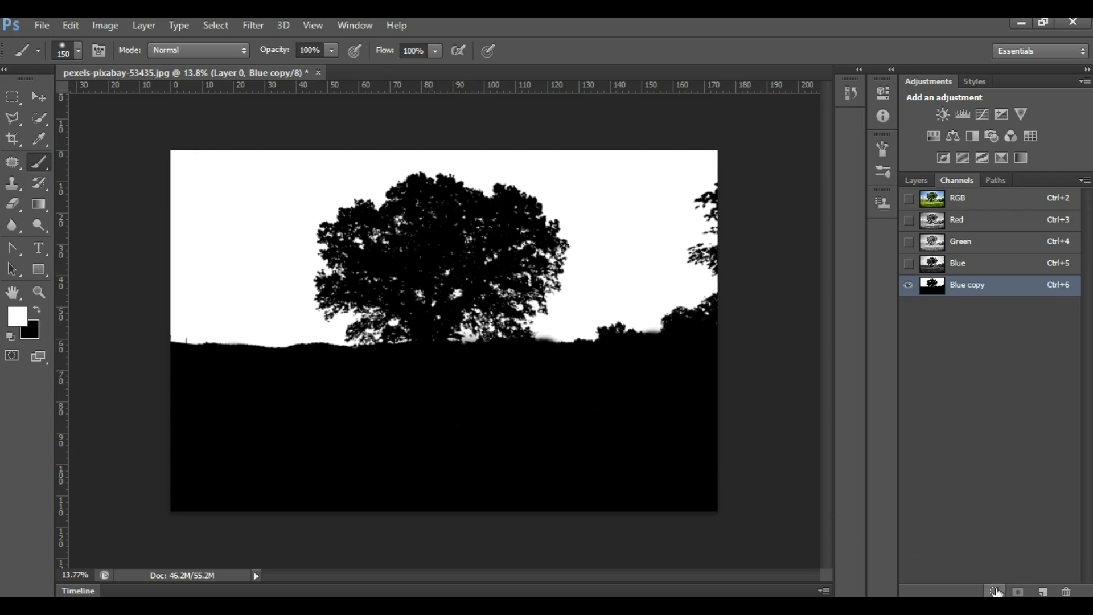
{"action": "left_click", "coordinate": [995, 591]}
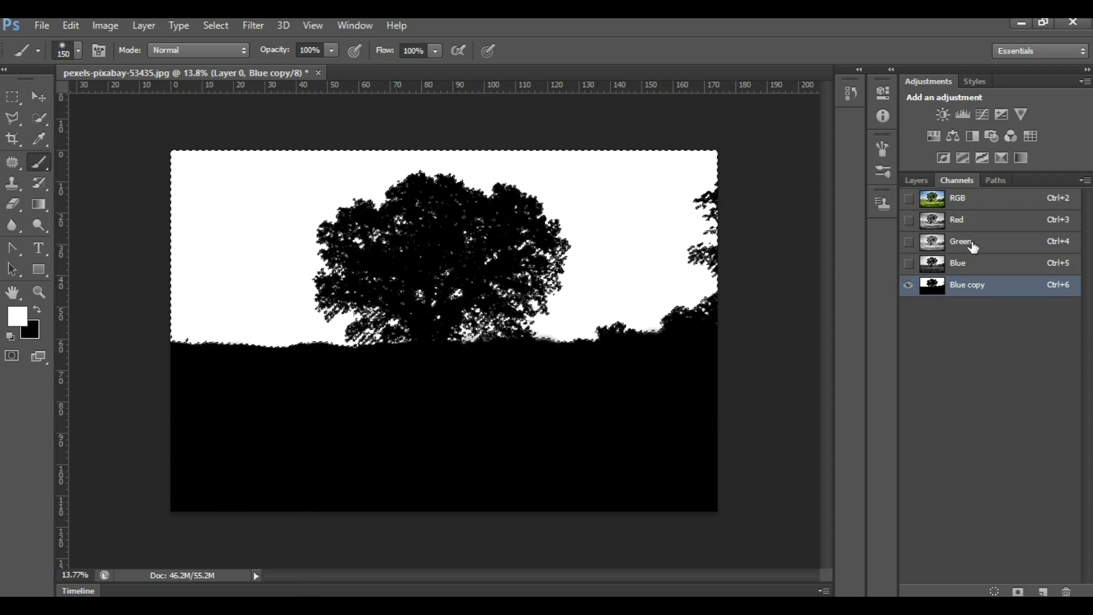
{"action": "key", "text": "ctrl+2"}
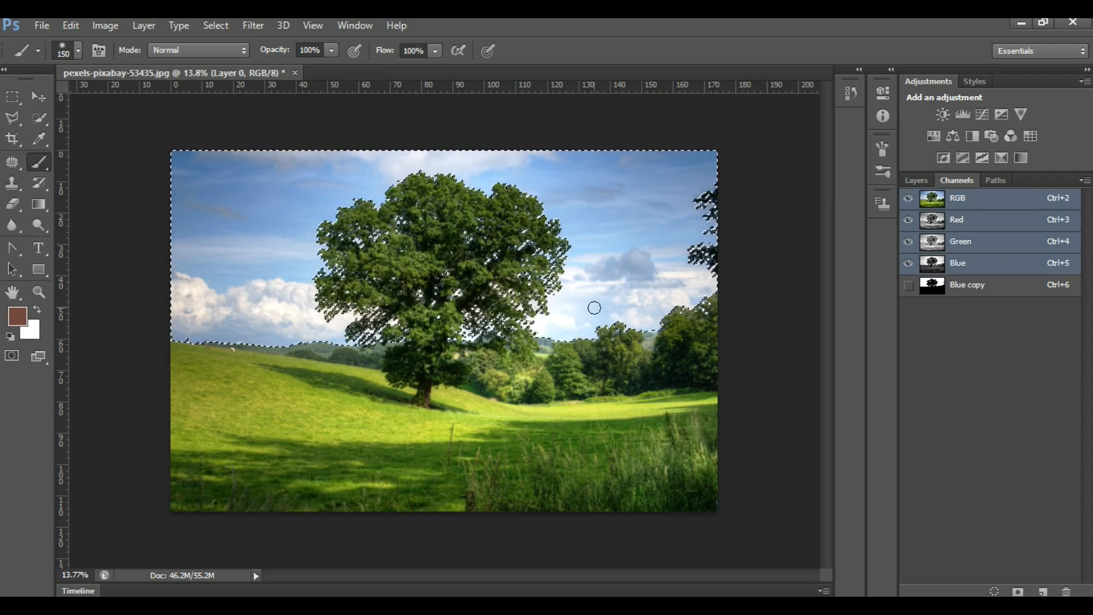
Delete the selected sky from Layer 0.
{"action": "scroll", "coordinate": [594, 307], "scroll_direction": "up", "scroll_amount": 3}
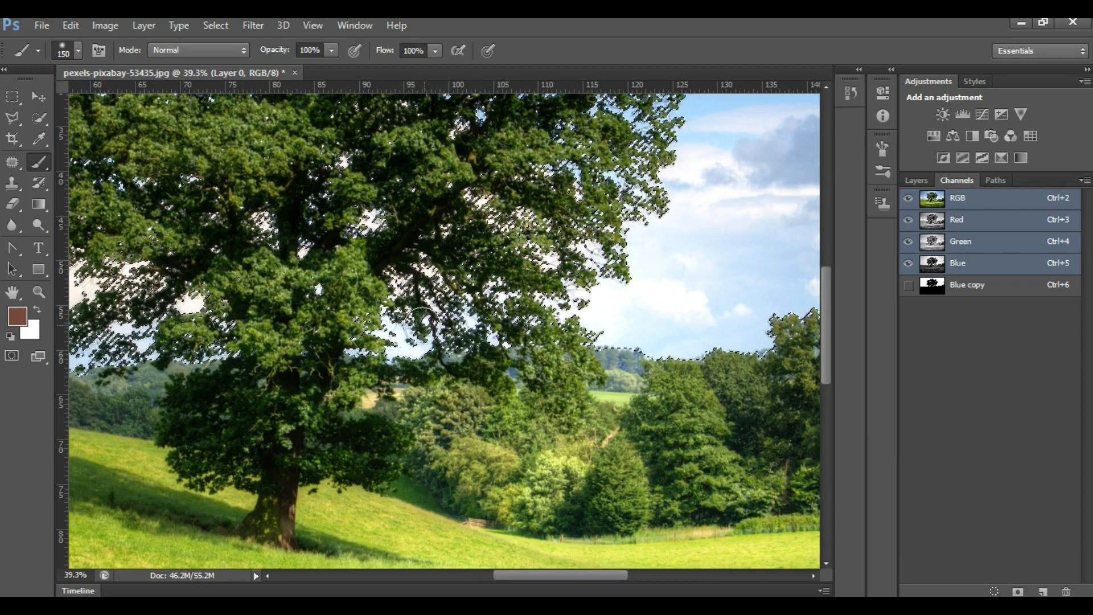
{"action": "scroll", "coordinate": [512, 325], "scroll_direction": "down", "scroll_amount": 3}
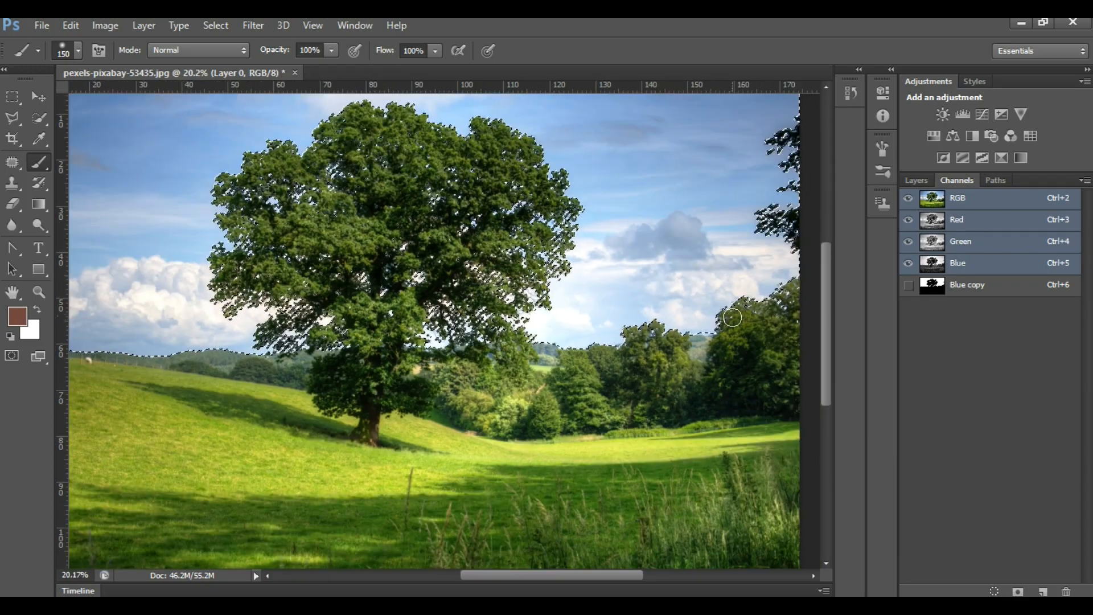
{"action": "scroll", "coordinate": [766, 256], "scroll_direction": "down", "scroll_amount": 2}
{"action": "scroll", "coordinate": [188, 223], "scroll_direction": "up", "scroll_amount": 2}
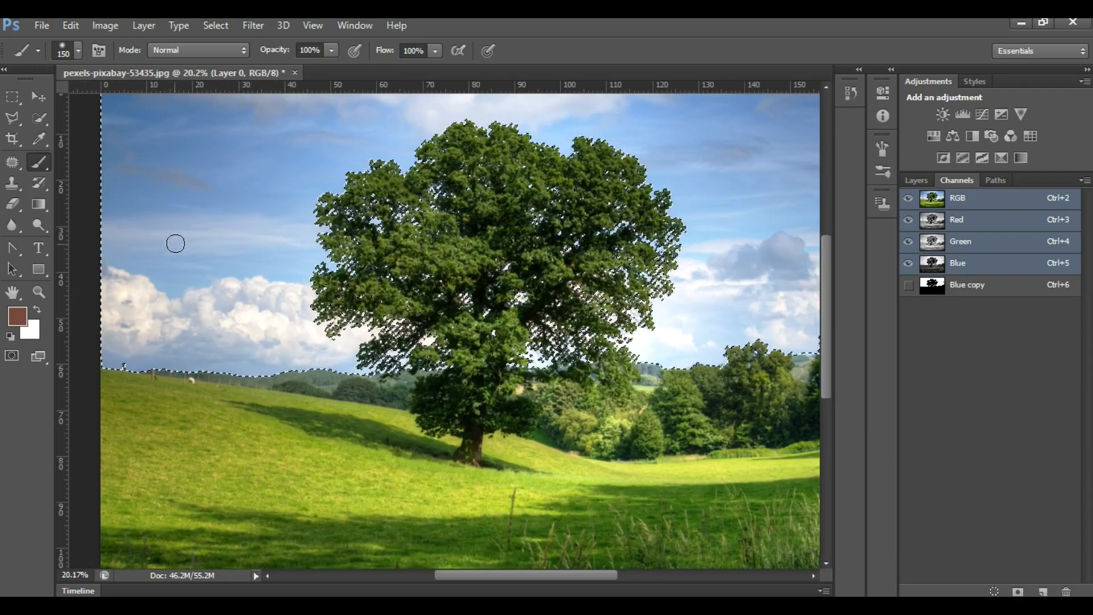
{"action": "scroll", "coordinate": [464, 294], "scroll_direction": "down", "scroll_amount": 2}
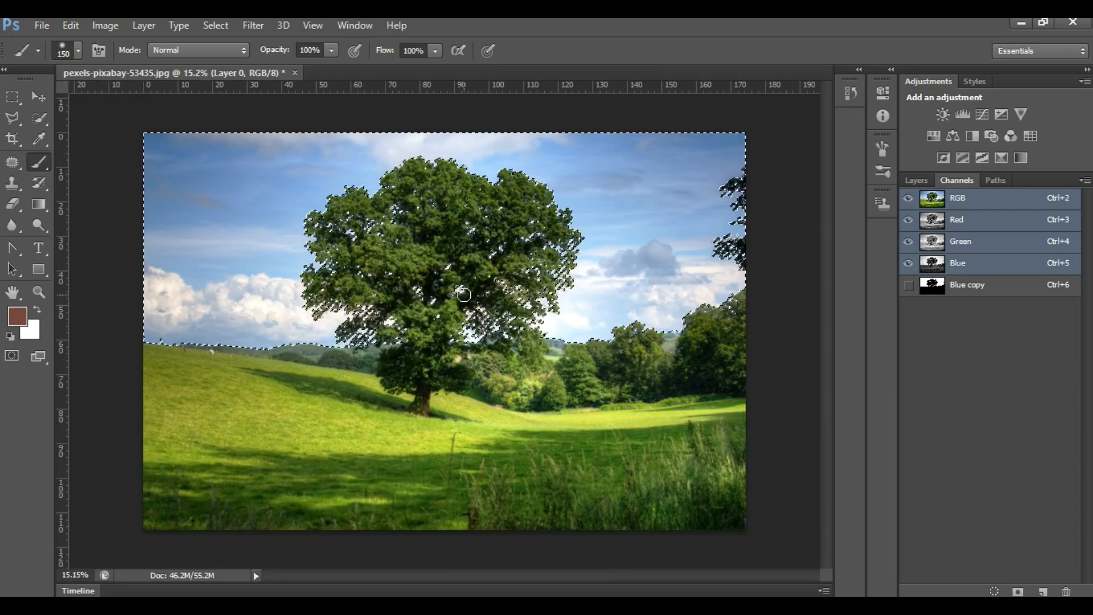
{"action": "scroll", "coordinate": [464, 294], "scroll_direction": "down", "scroll_amount": 1}
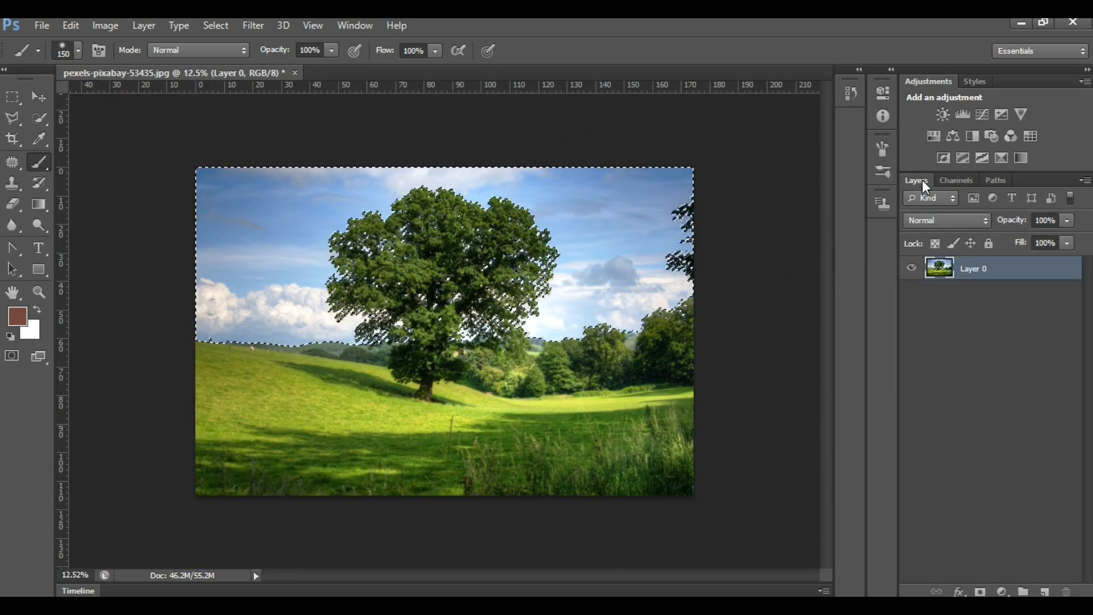
{"action": "left_click", "coordinate": [954, 181]}
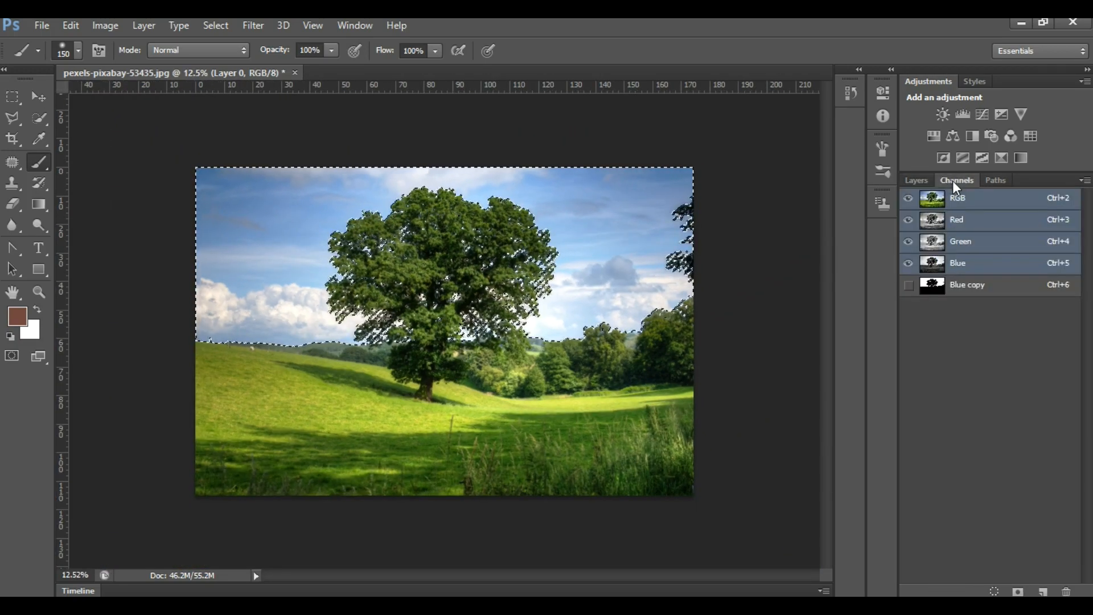
{"action": "left_click", "coordinate": [918, 181]}
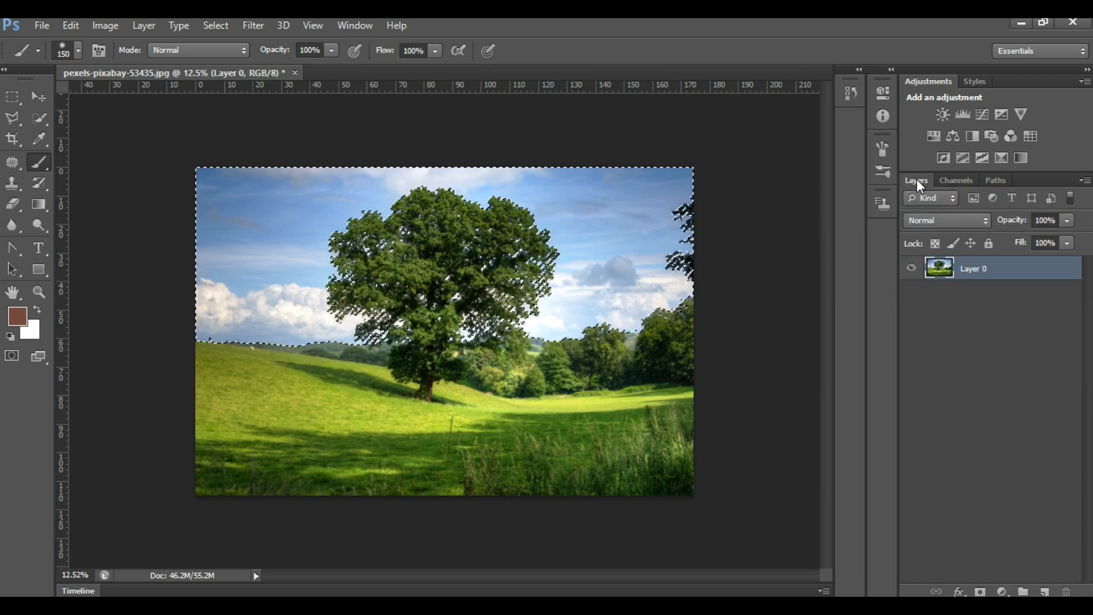
{"action": "scroll", "coordinate": [626, 350], "scroll_direction": "down", "scroll_amount": 1}
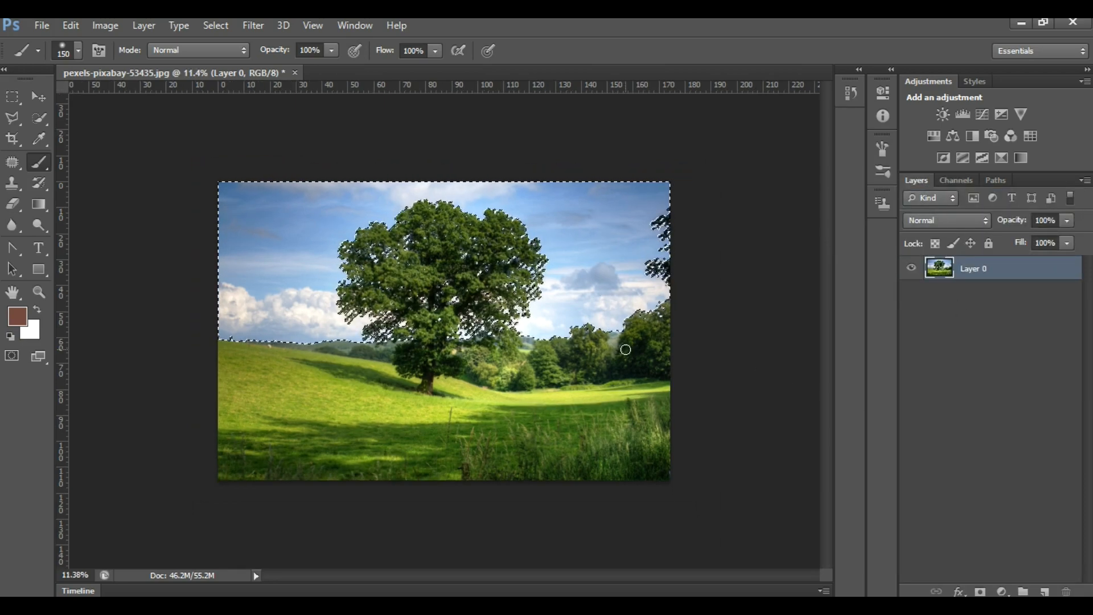
{"action": "key", "text": "Delete"}
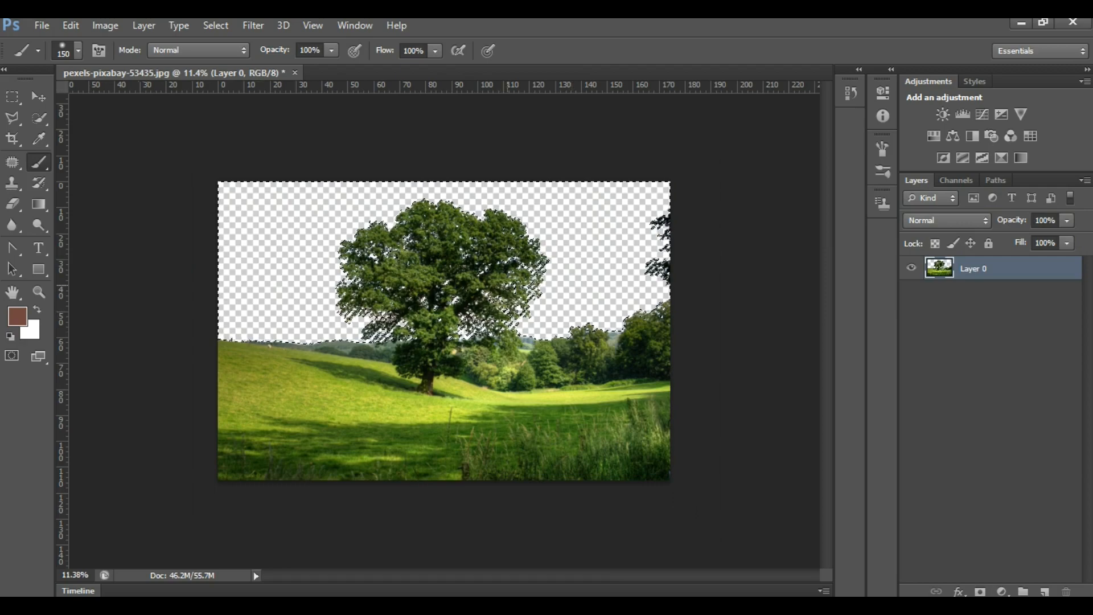
Deselect the removed sky area.
{"action": "key", "text": "ctrl+plus"}
{"action": "key", "text": "ctrl+plus"}
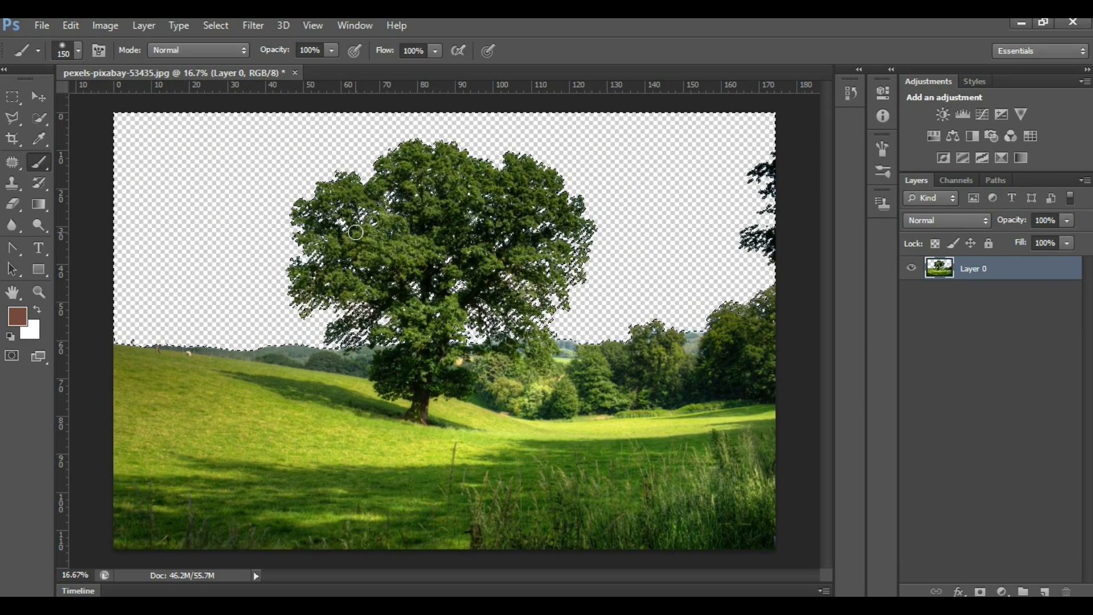
{"action": "left_click", "coordinate": [221, 26]}
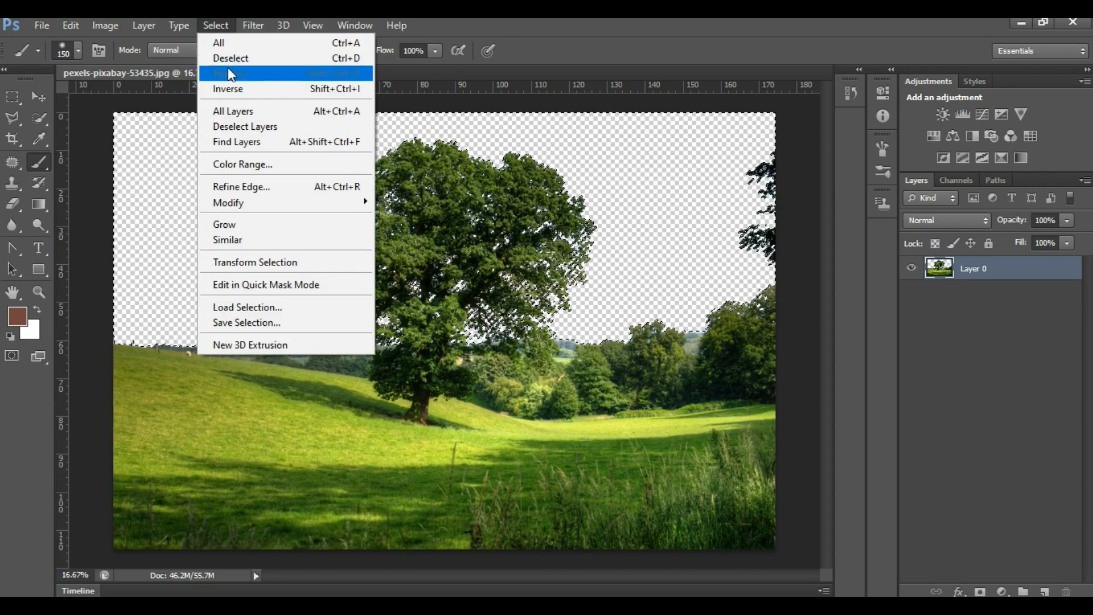
{"action": "left_click", "coordinate": [228, 59]}
{"action": "key", "text": "ctrl+minus"}
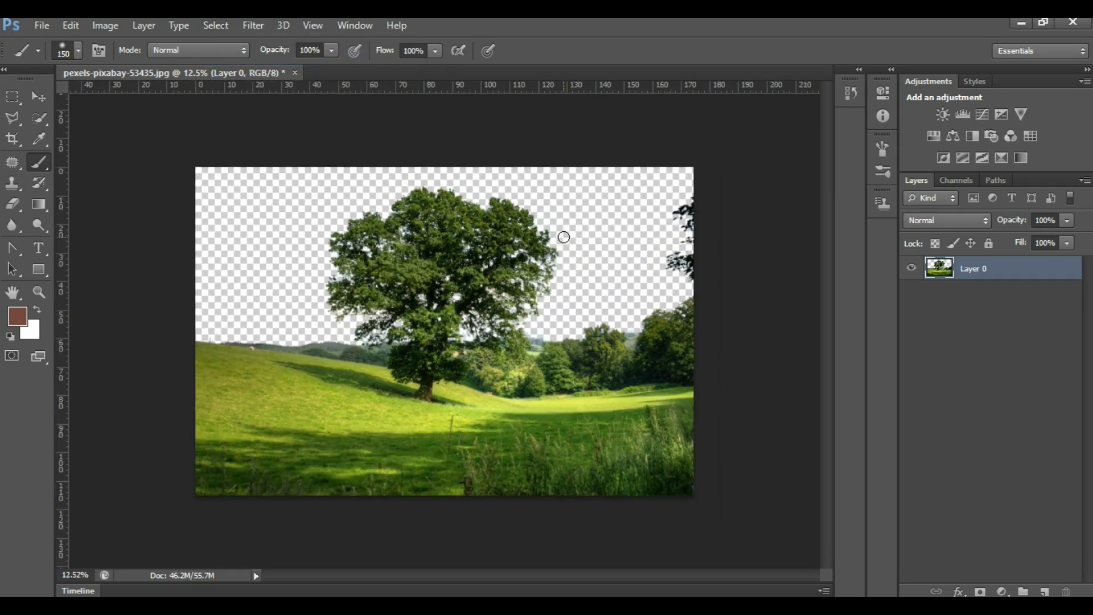
Add a Solid Color fill layer in orange-red and place it below Layer 0 as the new background.
{"action": "left_click", "coordinate": [38, 96]}
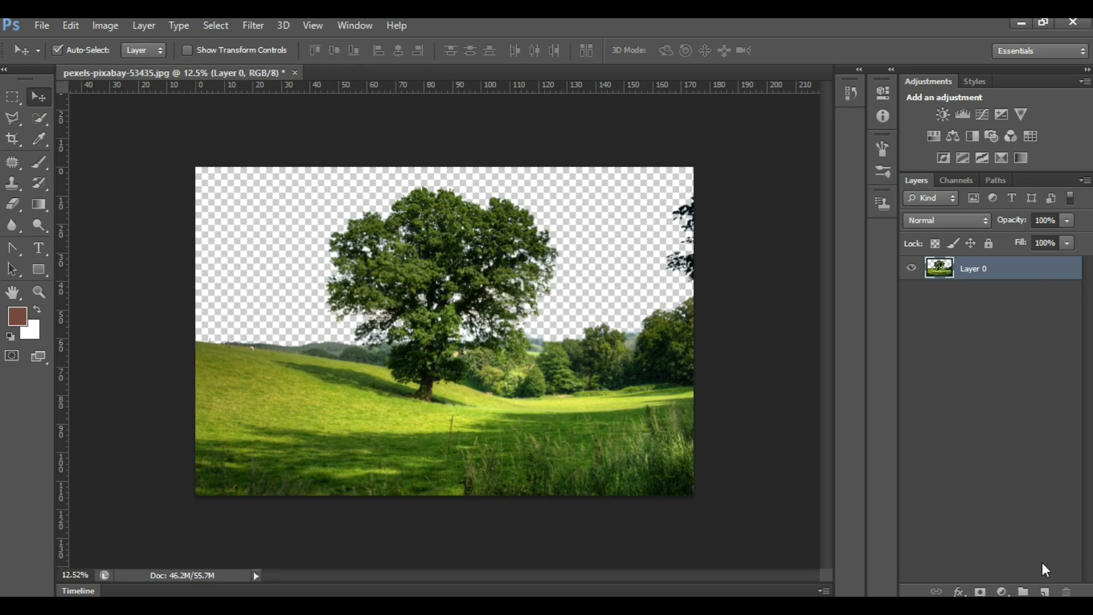
{"action": "left_click", "coordinate": [1002, 592]}
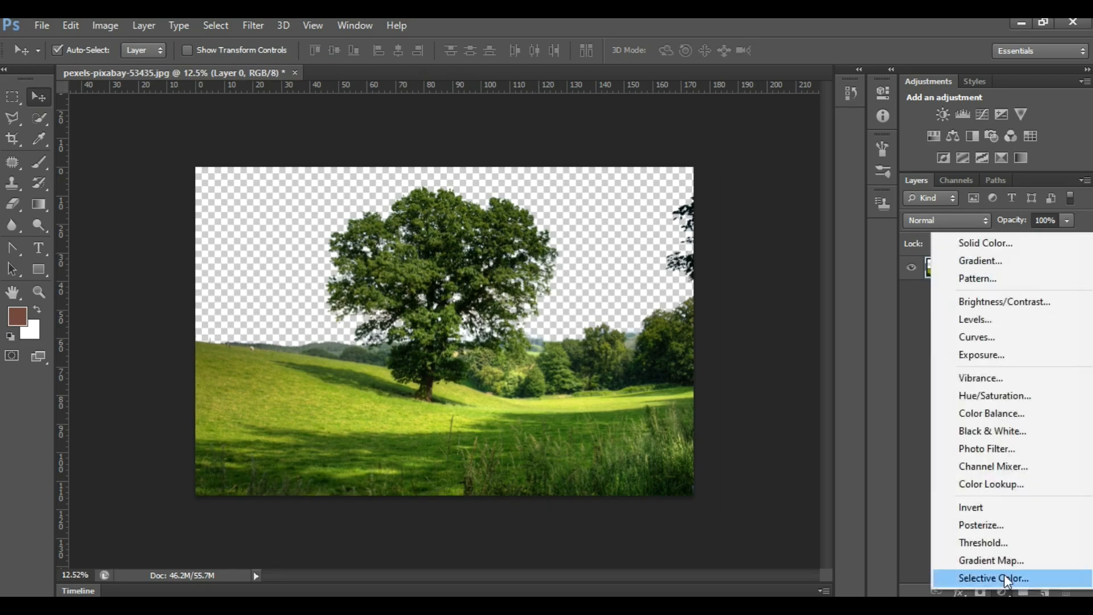
{"action": "left_click", "coordinate": [970, 243]}
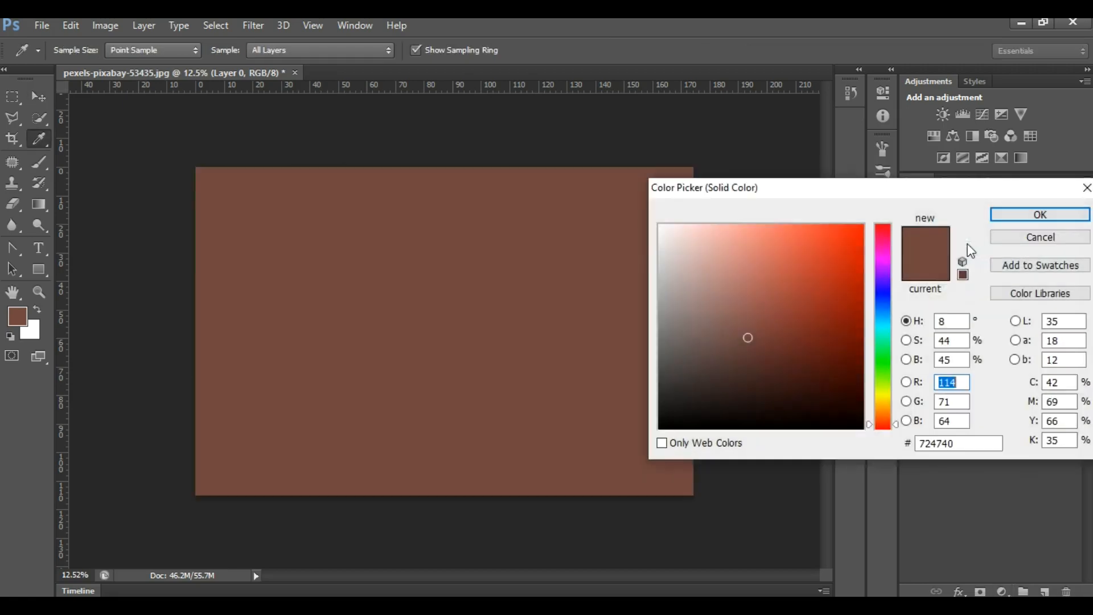
{"action": "left_click", "coordinate": [765, 249]}
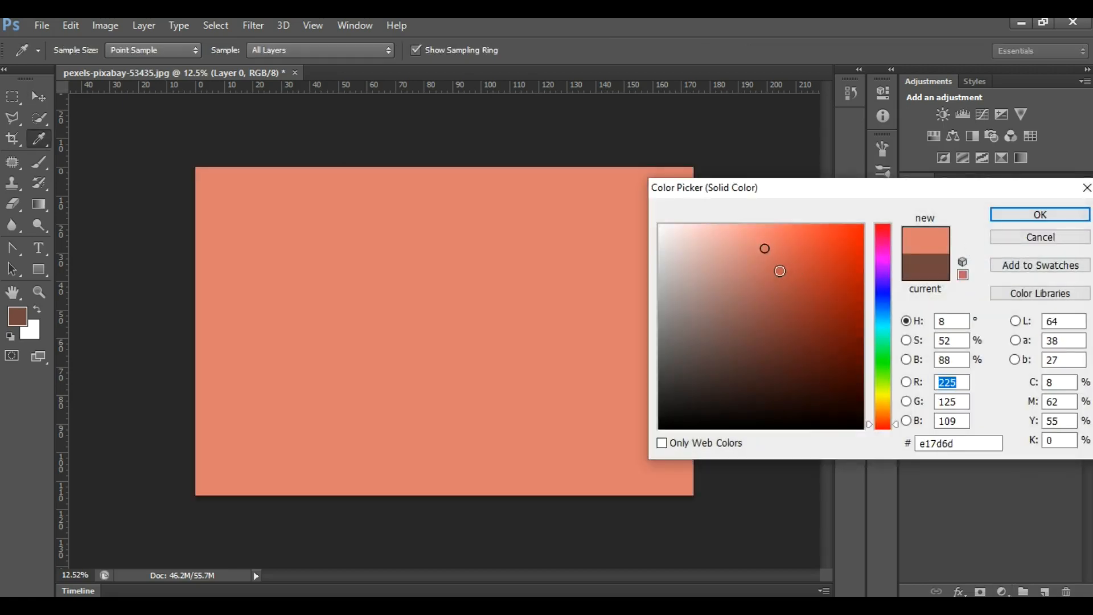
{"action": "left_click", "coordinate": [781, 271]}
{"action": "left_click", "coordinate": [1007, 216]}
{"action": "left_click_drag", "start_coordinate": [987, 269], "coordinate": [1020, 329]}
{"action": "scroll", "coordinate": [718, 335], "scroll_direction": "down", "scroll_amount": 2}
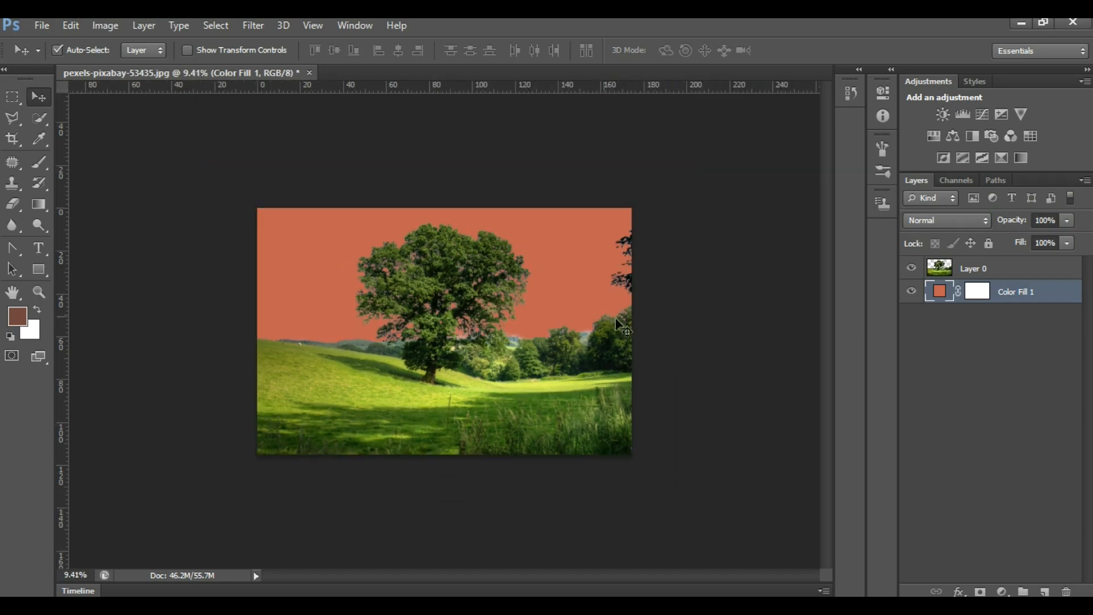
{"action": "scroll", "coordinate": [554, 315], "scroll_direction": "up", "scroll_amount": 1}
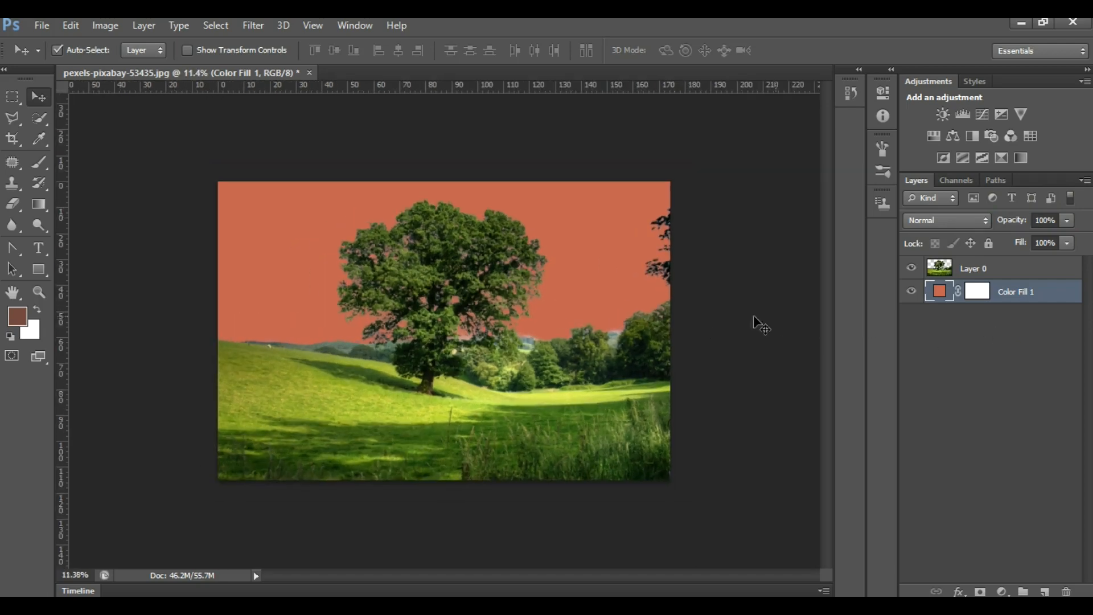
Darken the pale horizon edge right of the large tree on Layer 0 with the Burn Tool at 65 px, Midtones, 50% exposure.
{"action": "scroll", "coordinate": [463, 242], "scroll_direction": "up", "scroll_amount": 3}
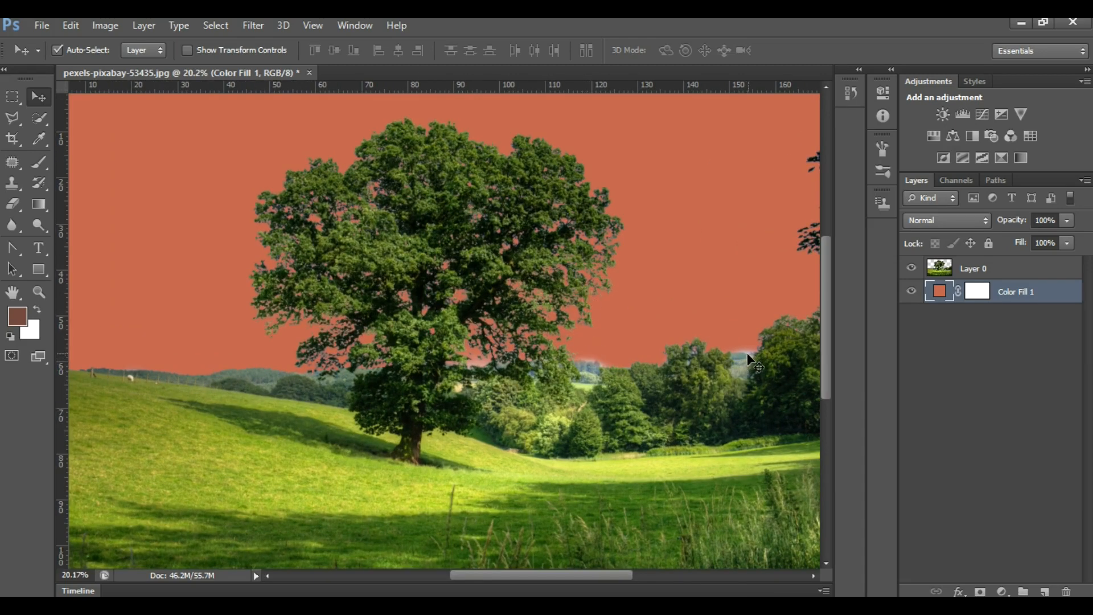
{"action": "scroll", "coordinate": [278, 340], "scroll_direction": "down", "scroll_amount": 1}
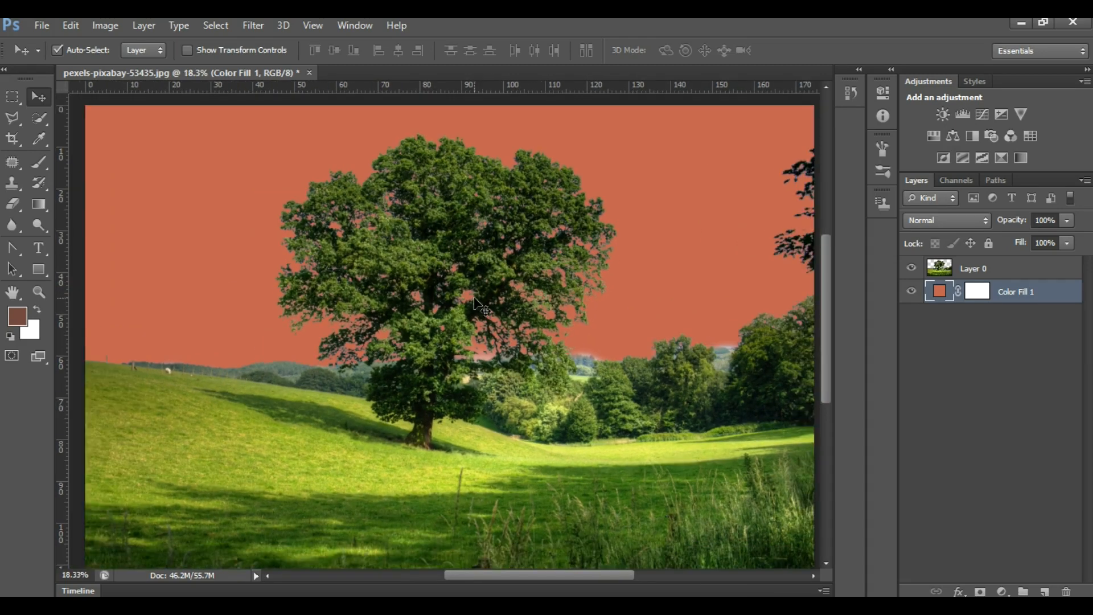
{"action": "left_click", "coordinate": [14, 225]}
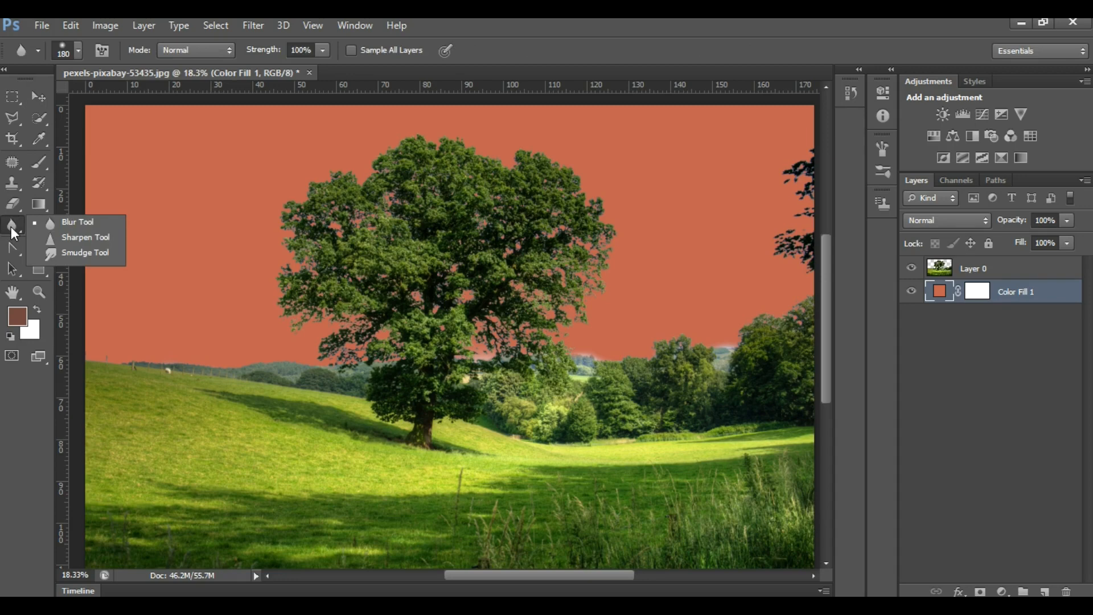
{"action": "left_click", "coordinate": [14, 227]}
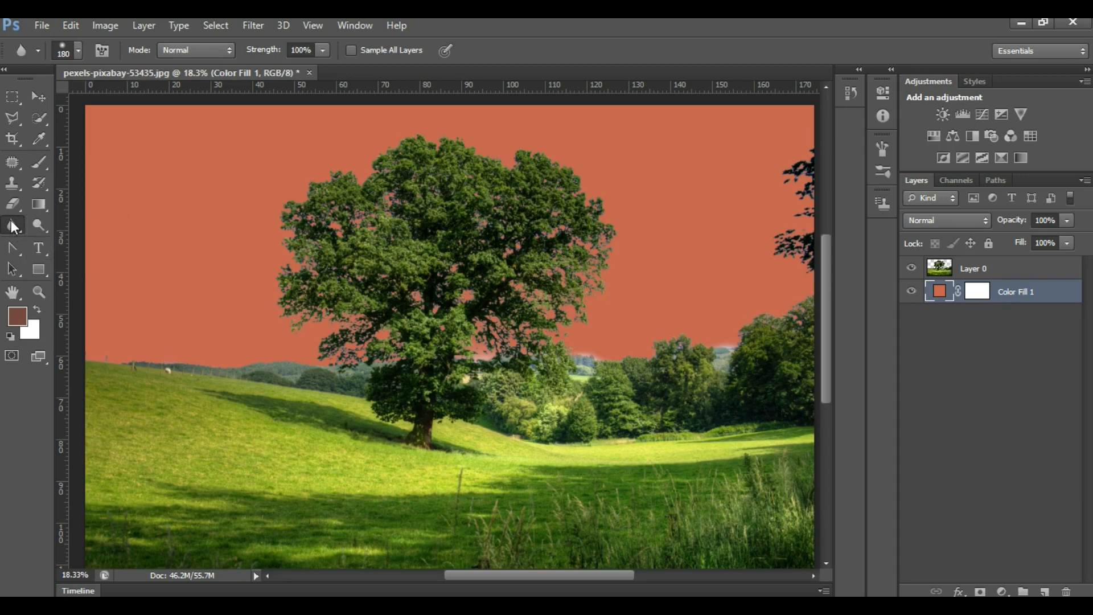
{"action": "left_click", "coordinate": [32, 226]}
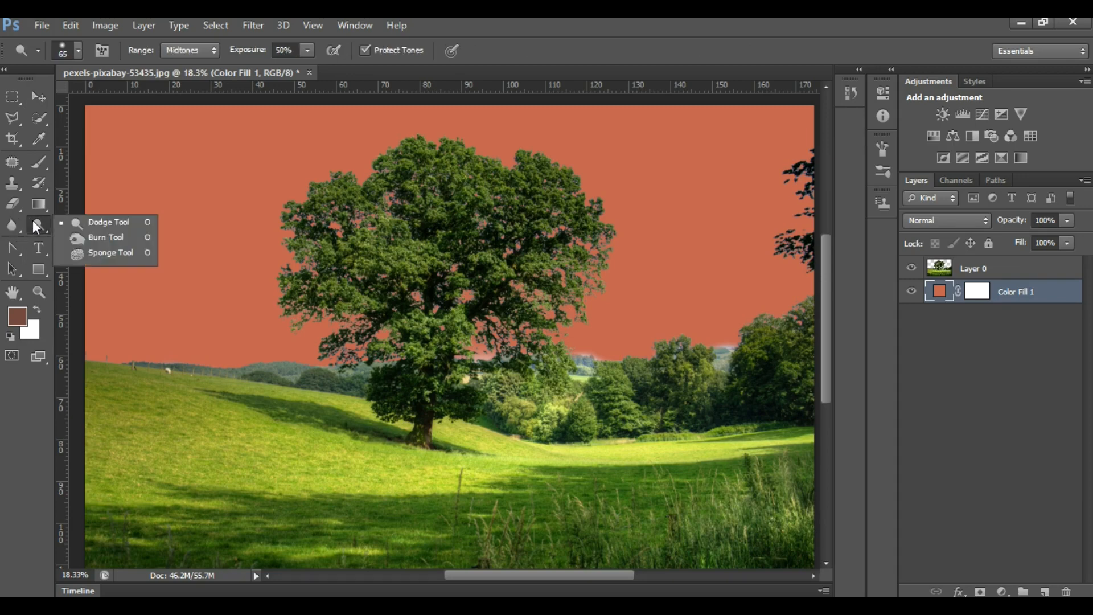
{"action": "left_click", "coordinate": [104, 238]}
{"action": "scroll", "coordinate": [557, 313], "scroll_direction": "up", "scroll_amount": 4}
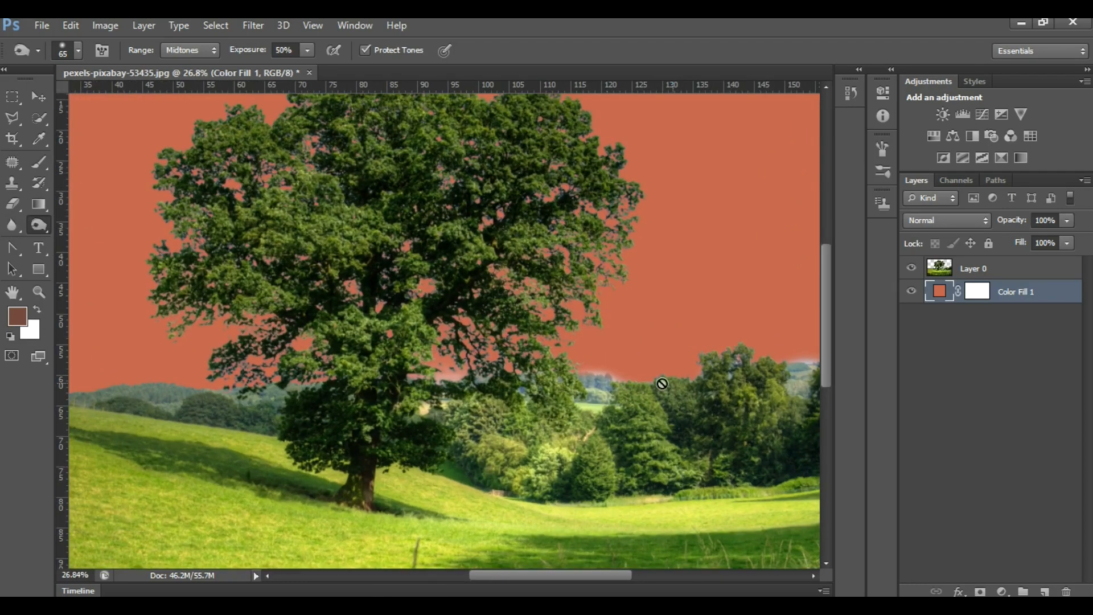
{"action": "left_click", "coordinate": [993, 268]}
{"action": "scroll", "coordinate": [602, 366], "scroll_direction": "up", "scroll_amount": 3}
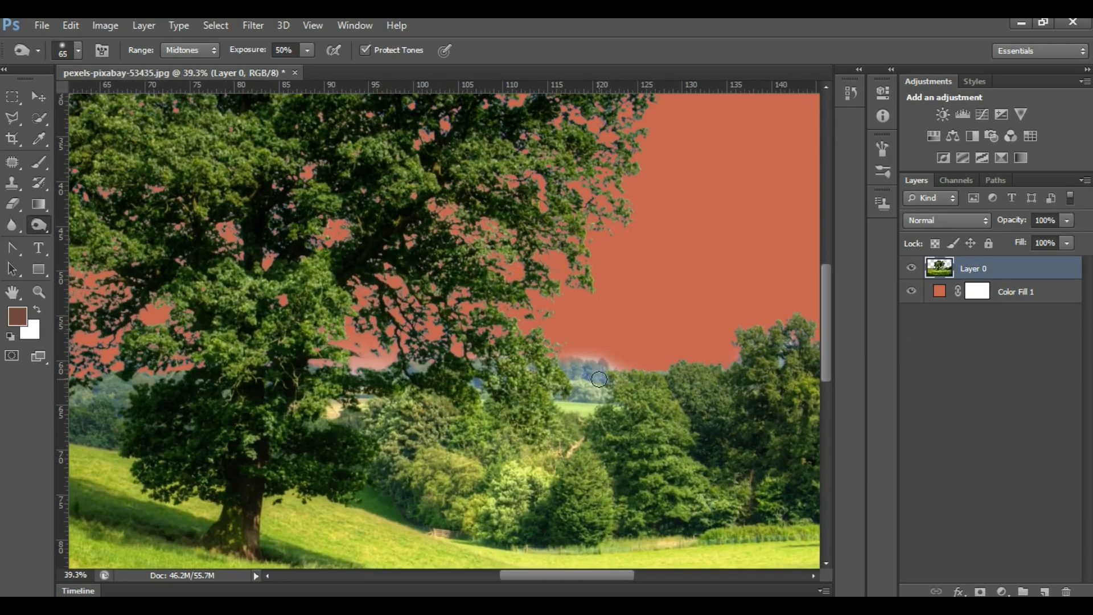
{"action": "mouse_move", "coordinate": [602, 366]}
{"action": "left_mouse_down"}
{"action": "mouse_move", "coordinate": [591, 397]}
{"action": "mouse_move", "coordinate": [545, 367]}
{"action": "mouse_move", "coordinate": [616, 362]}
{"action": "mouse_move", "coordinate": [607, 364]}
{"action": "mouse_move", "coordinate": [666, 385]}
{"action": "mouse_move", "coordinate": [698, 364]}
{"action": "mouse_move", "coordinate": [733, 377]}
{"action": "left_mouse_up"}
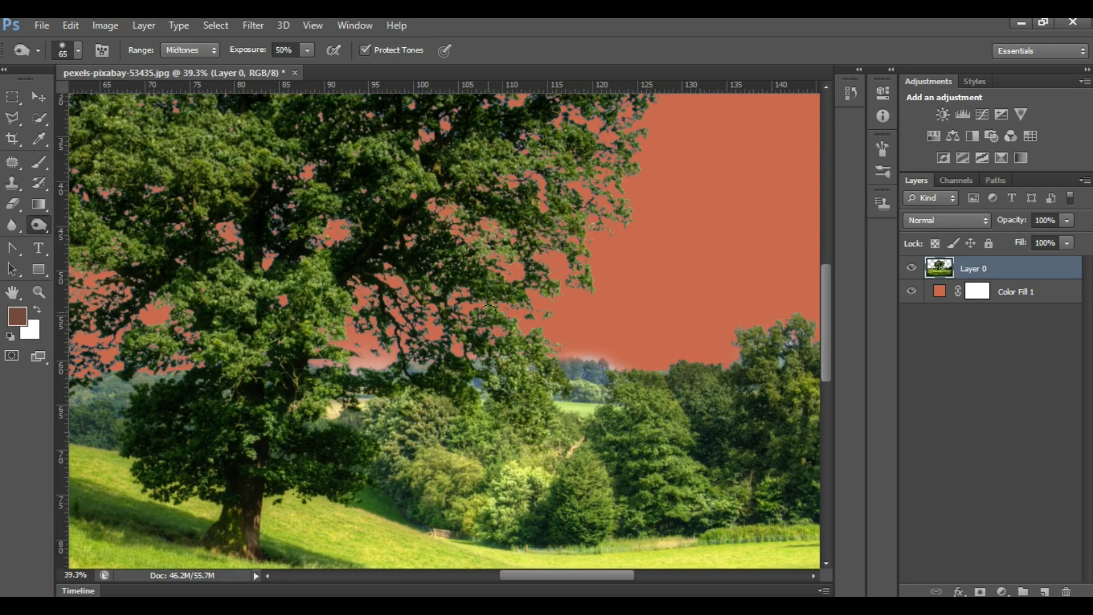
Toggle the visibility of the color fill layer to compare the cutout with and without the background.
{"action": "scroll", "coordinate": [488, 312], "scroll_direction": "down", "scroll_amount": 5}
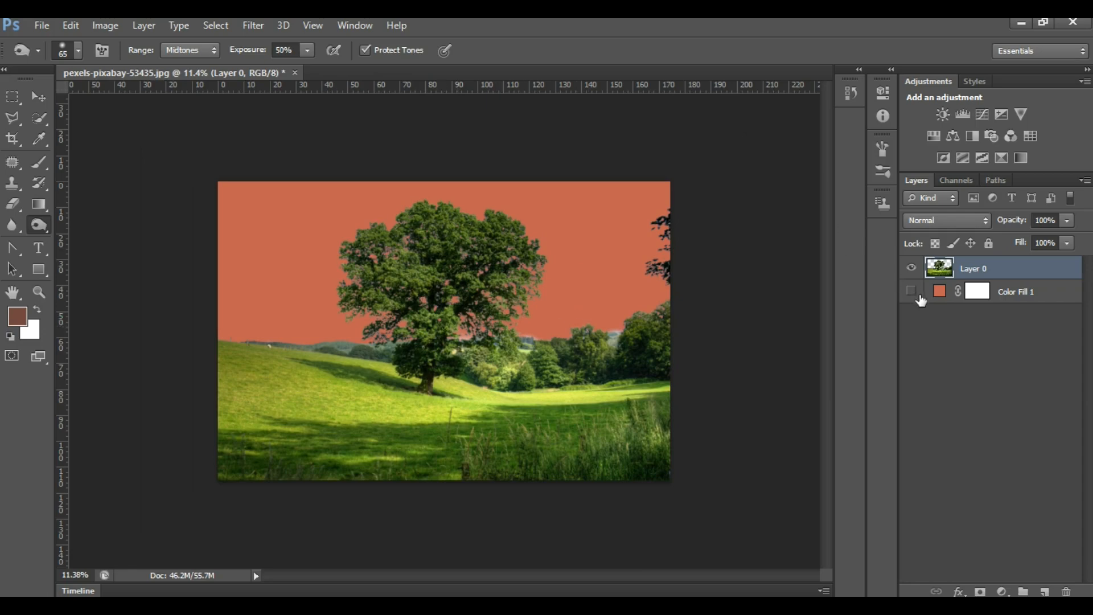
{"action": "left_click", "coordinate": [917, 293]}
{"action": "left_click", "coordinate": [916, 294]}
{"action": "left_click", "coordinate": [917, 294]}
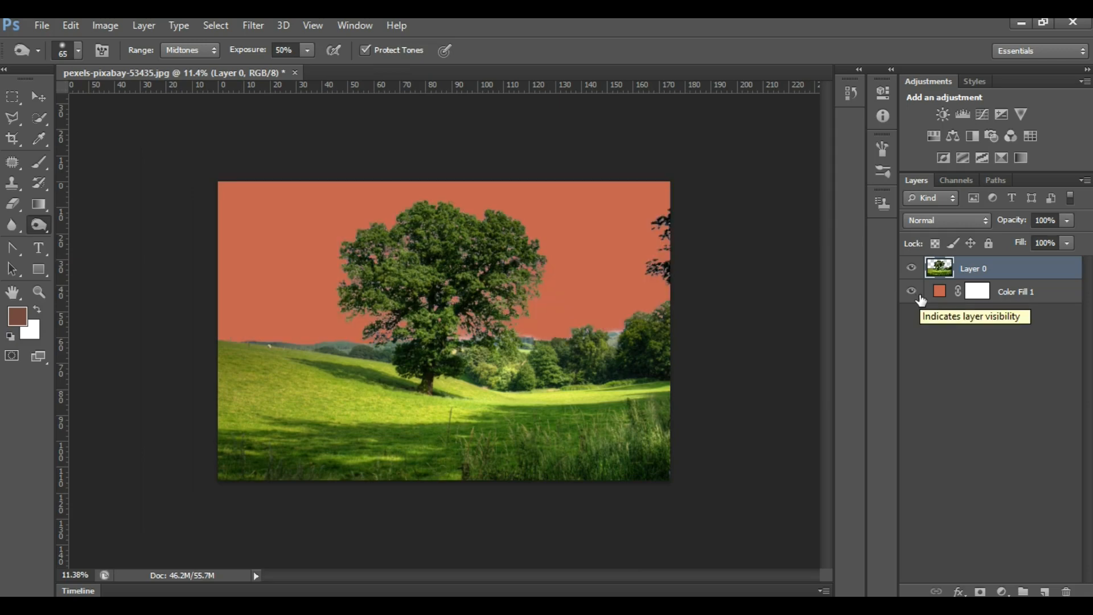